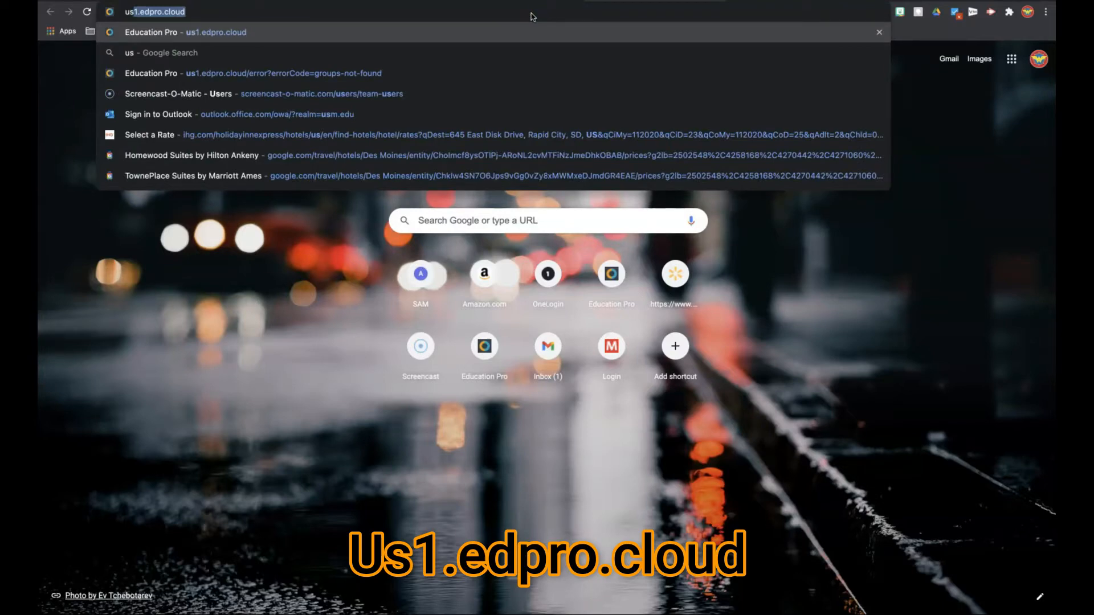
- Open us1.edpro.cloud and sign in with the school Google account, allowing Impero Cloud access
{"action": "key", "text": "Return"}
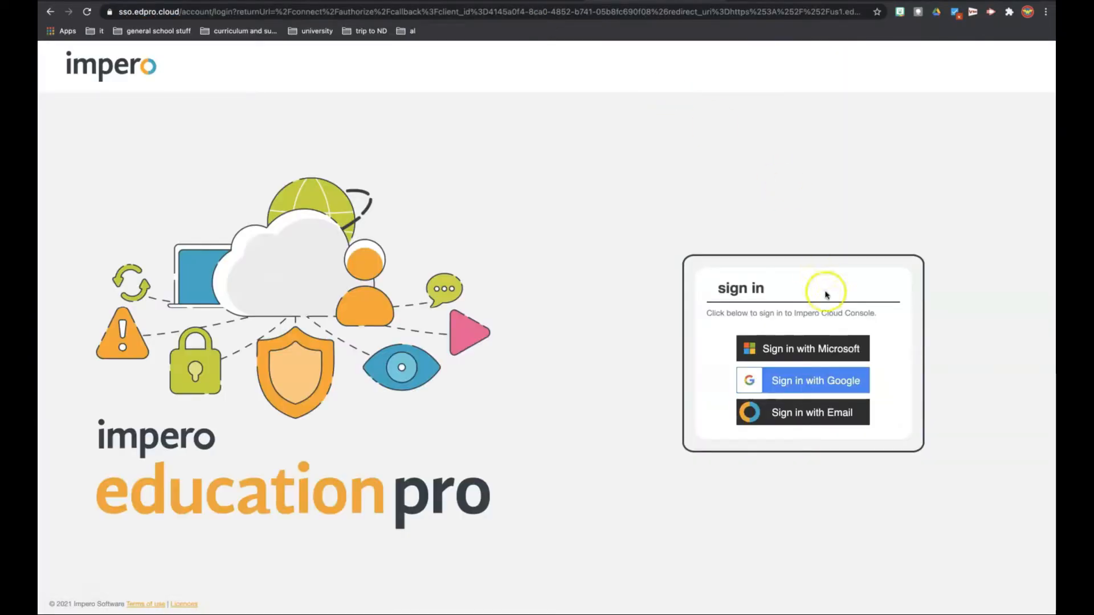
{"action": "left_click", "coordinate": [815, 381]}
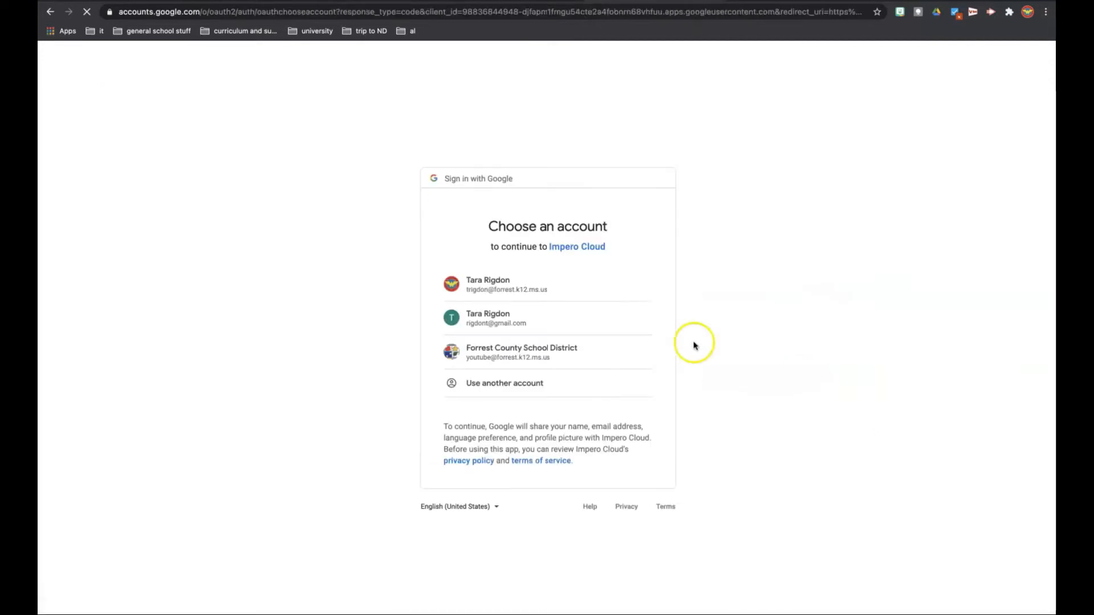
{"action": "left_click", "coordinate": [553, 285]}
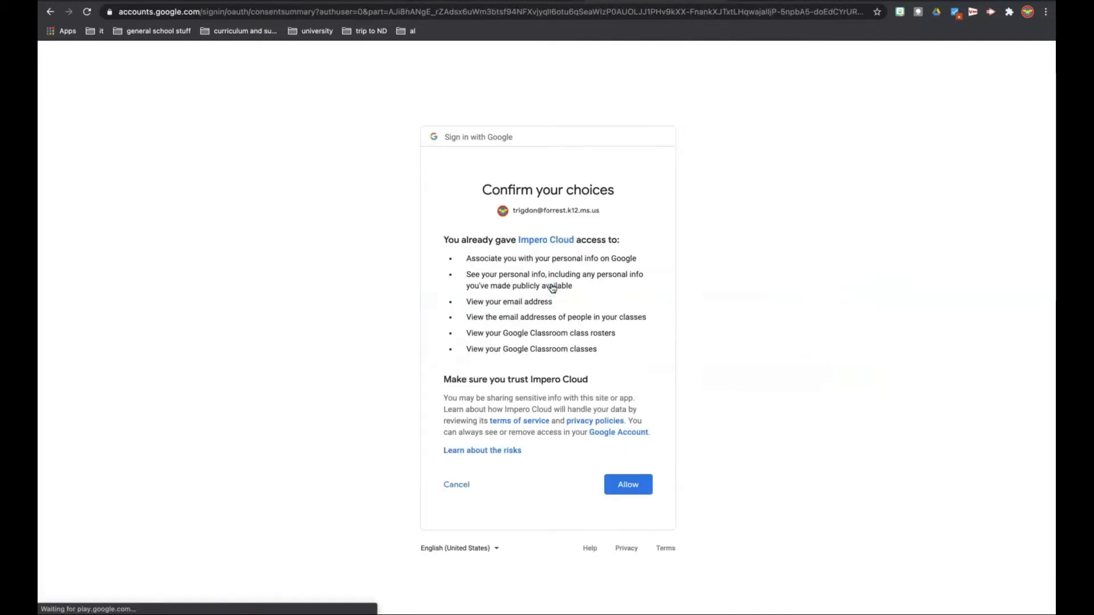
{"action": "left_click", "coordinate": [625, 484]}
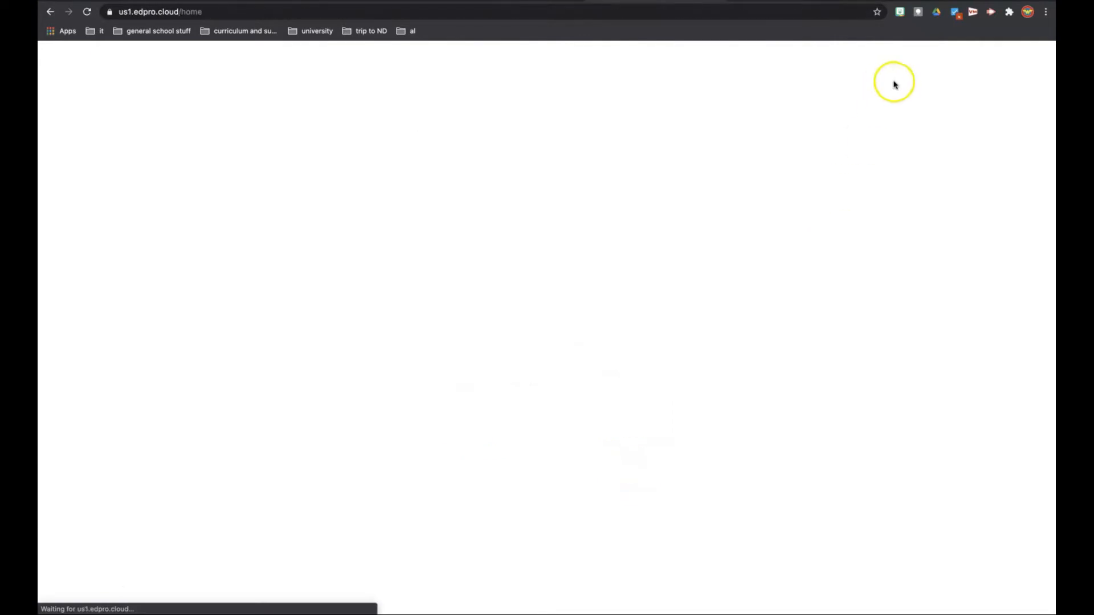
- Go to the Classroom section and find the "trial" group, opening its Classroom view
{"action": "left_click", "coordinate": [928, 68]}
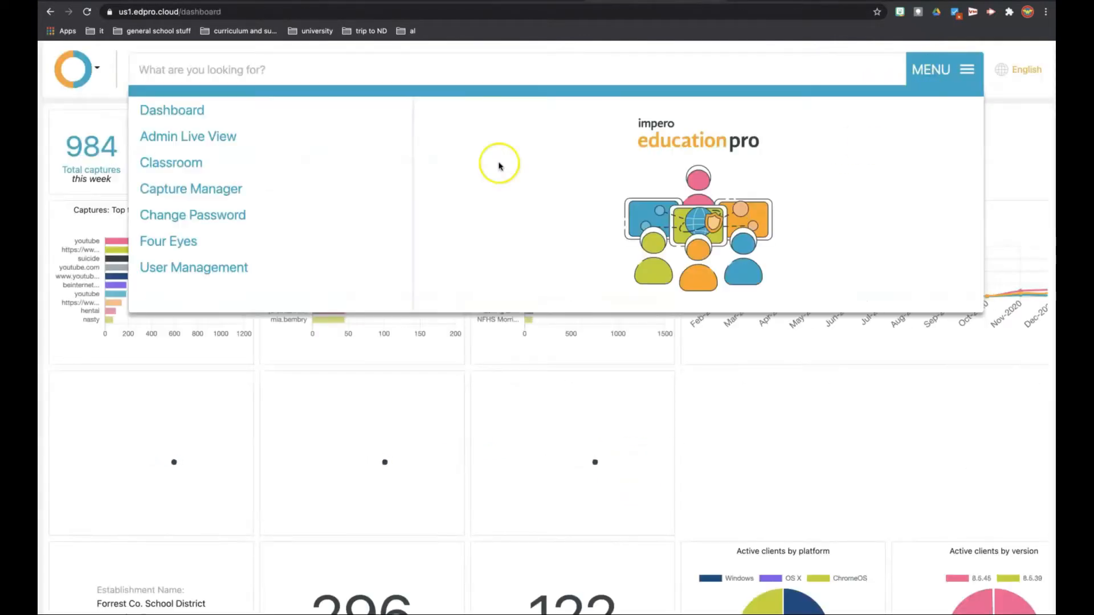
{"action": "left_click", "coordinate": [177, 163]}
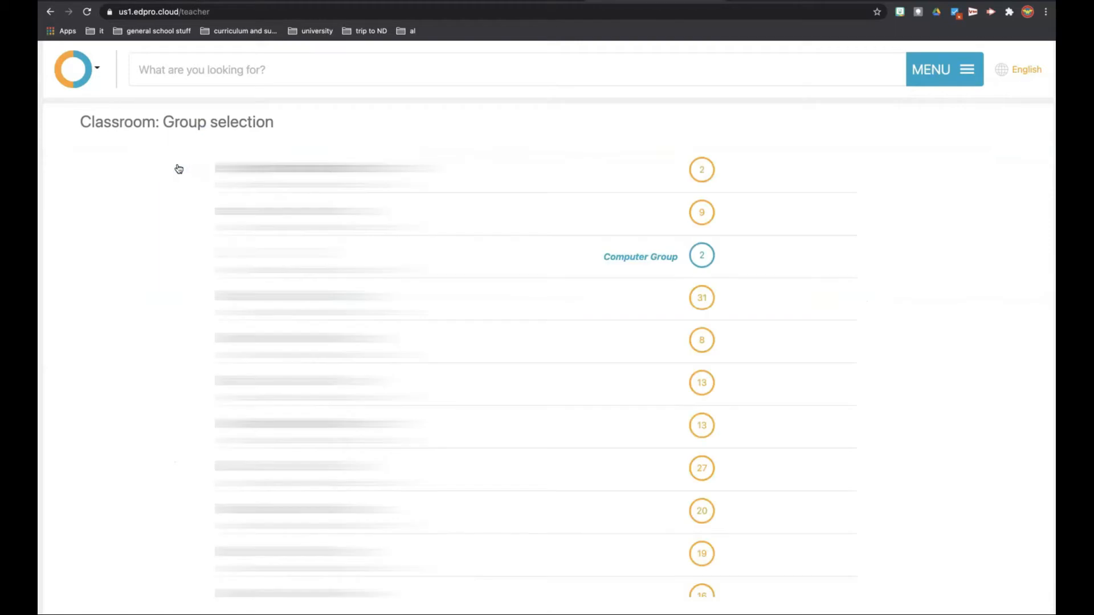
{"action": "left_click", "coordinate": [309, 70]}
{"action": "type", "text": "trial"}
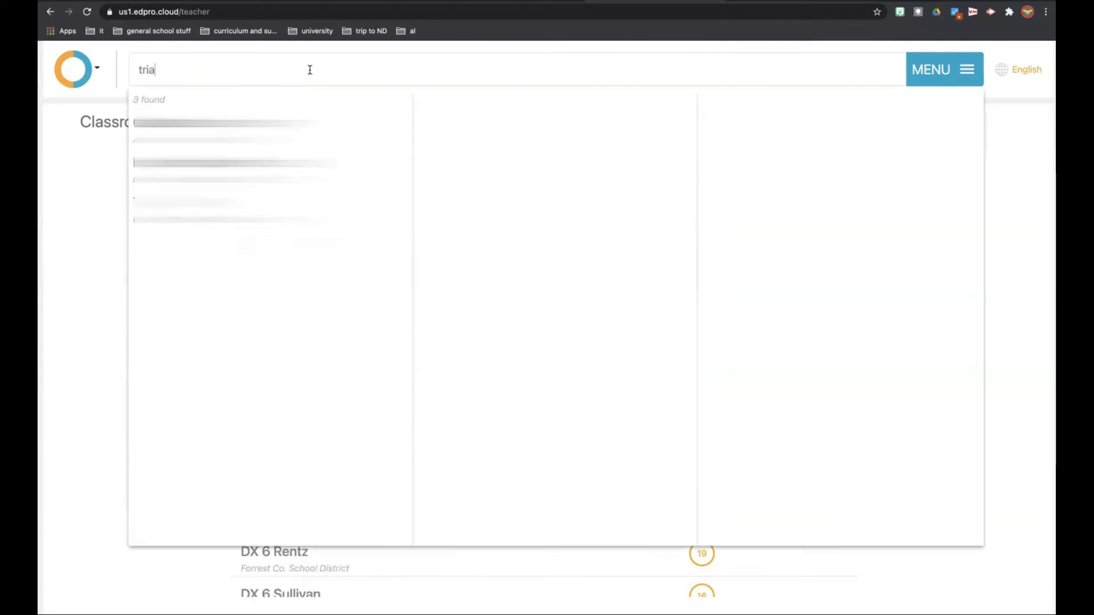
{"action": "mouse_move", "coordinate": [222, 167]}
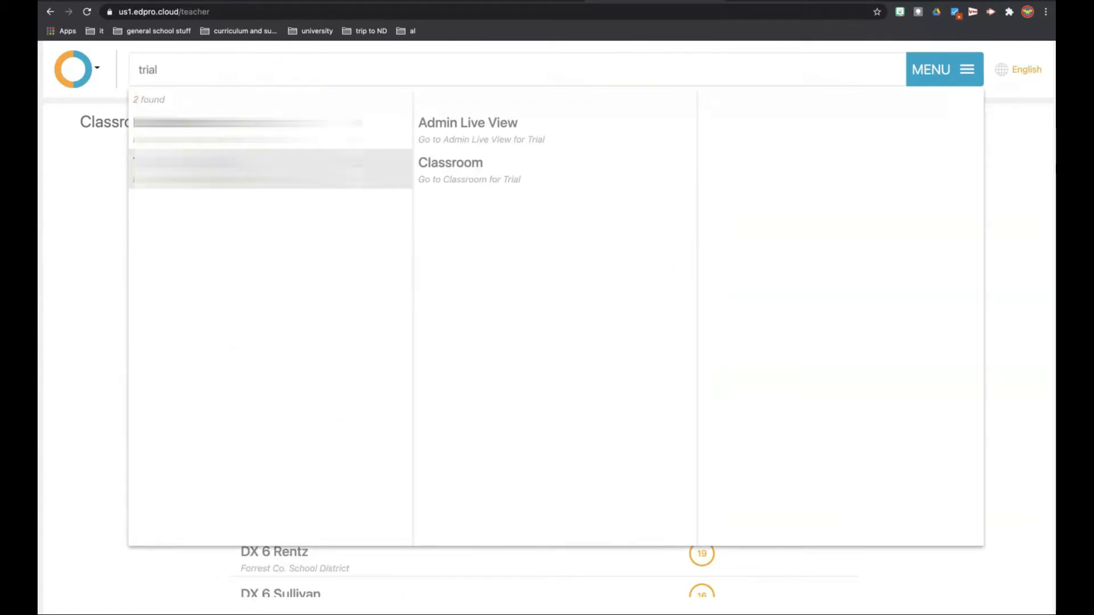
{"action": "left_click", "coordinate": [442, 163]}
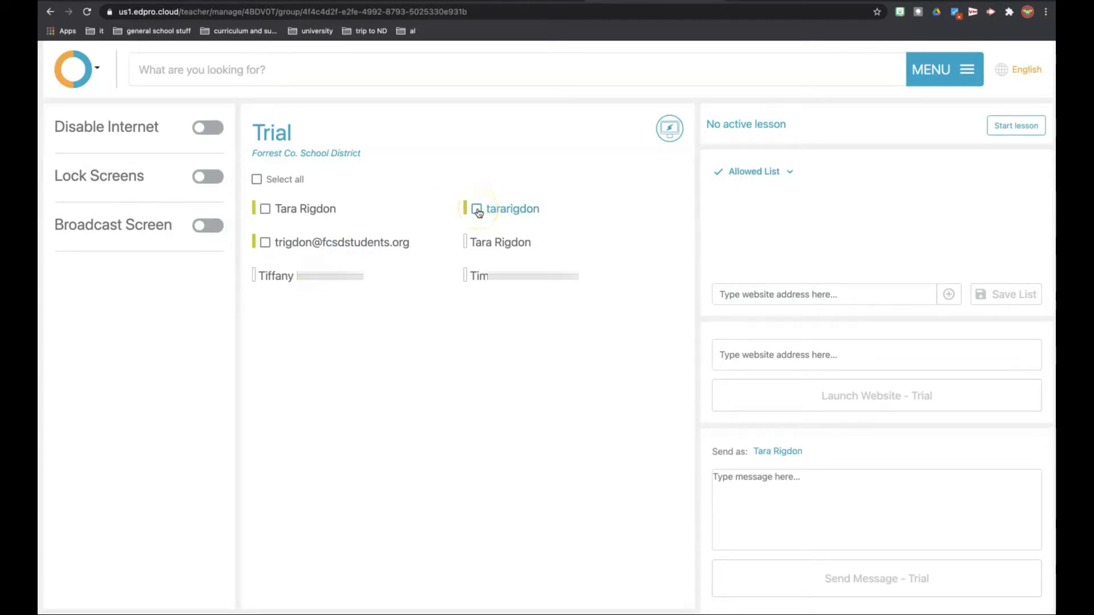
- Select the online student listed by e-mail address in the Trial group, focus their YouTube tab and close it
{"action": "left_click", "coordinate": [266, 244]}
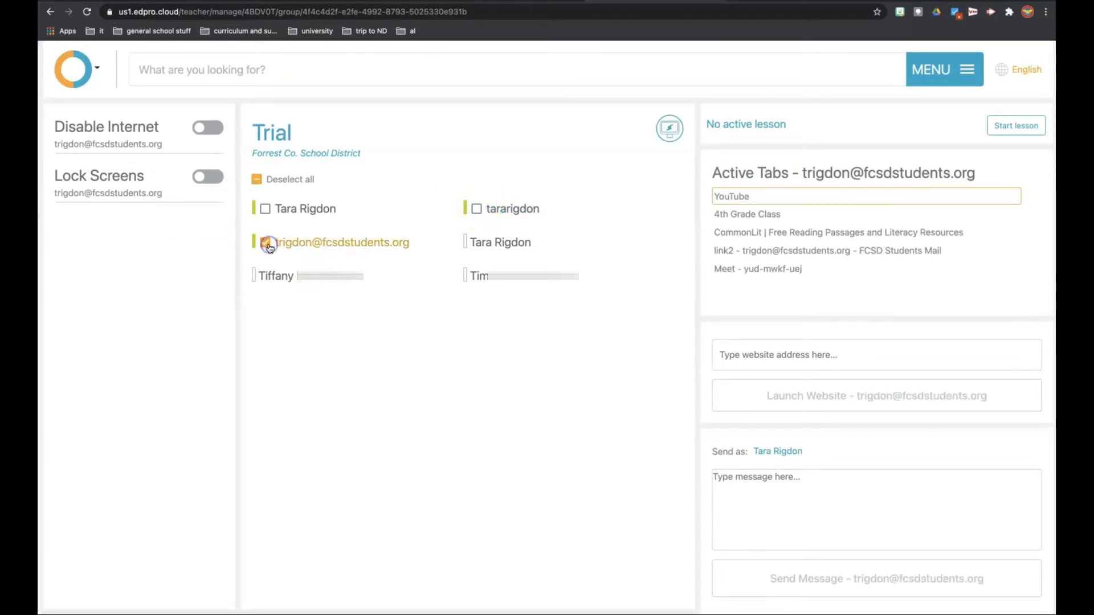
{"action": "left_click", "coordinate": [551, 312]}
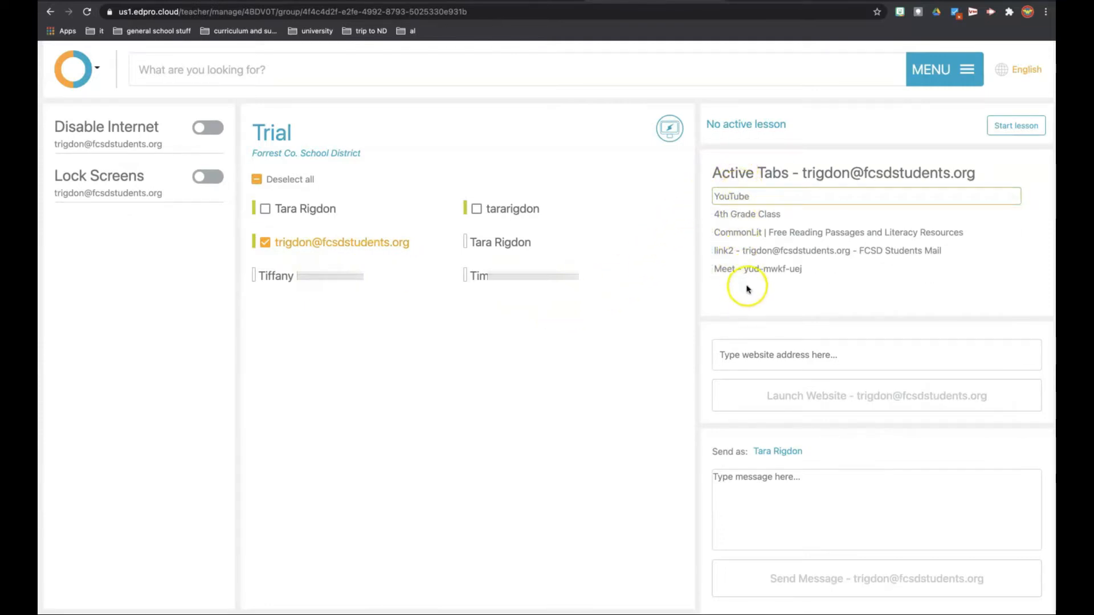
{"action": "left_click", "coordinate": [762, 198]}
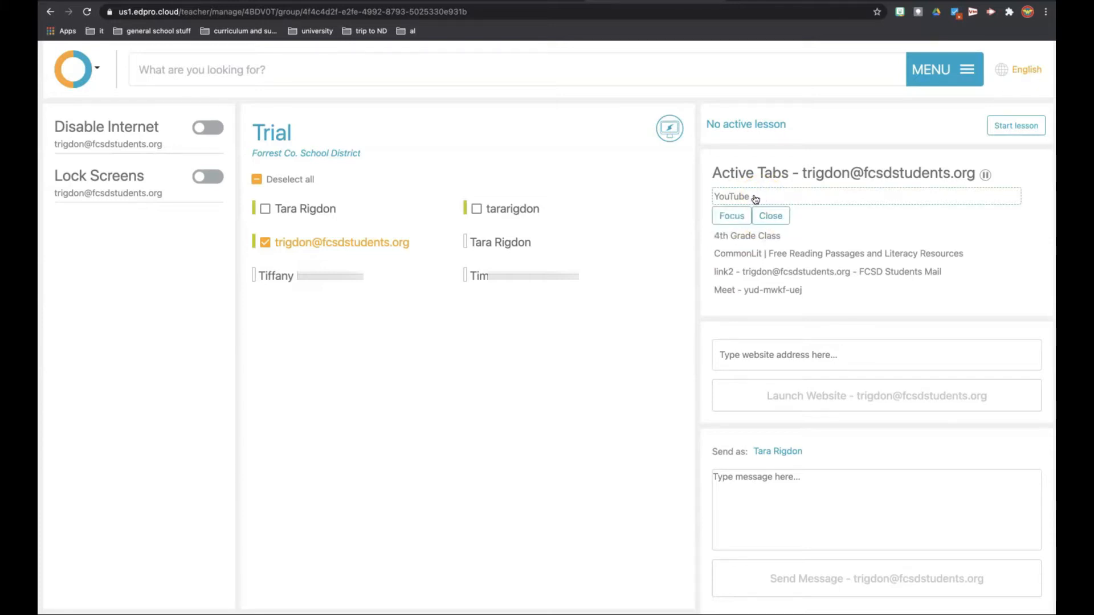
{"action": "left_click", "coordinate": [741, 220]}
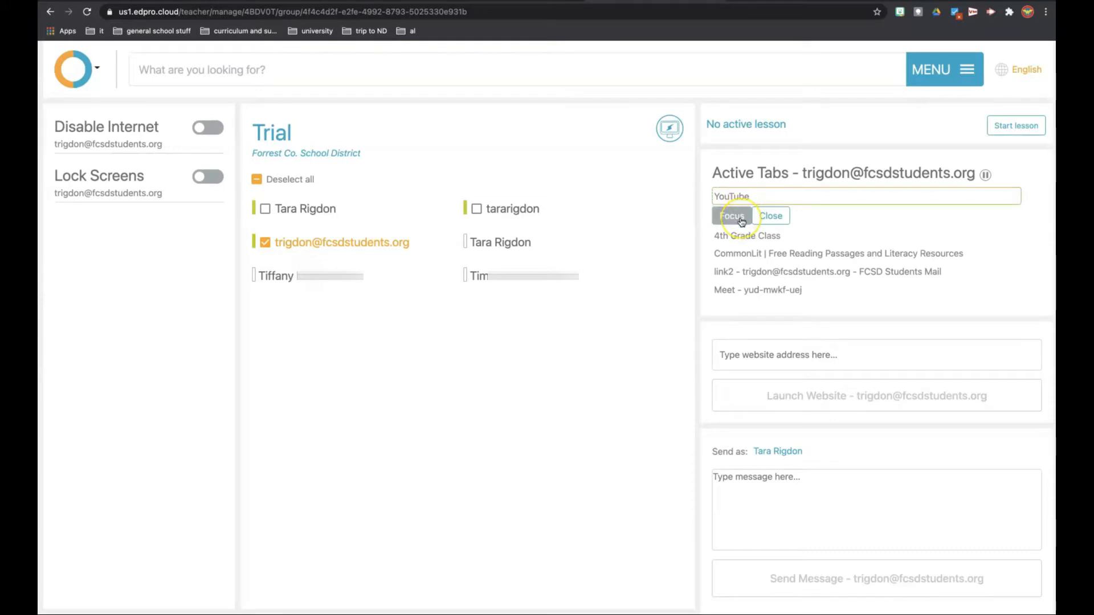
{"action": "left_click", "coordinate": [774, 218]}
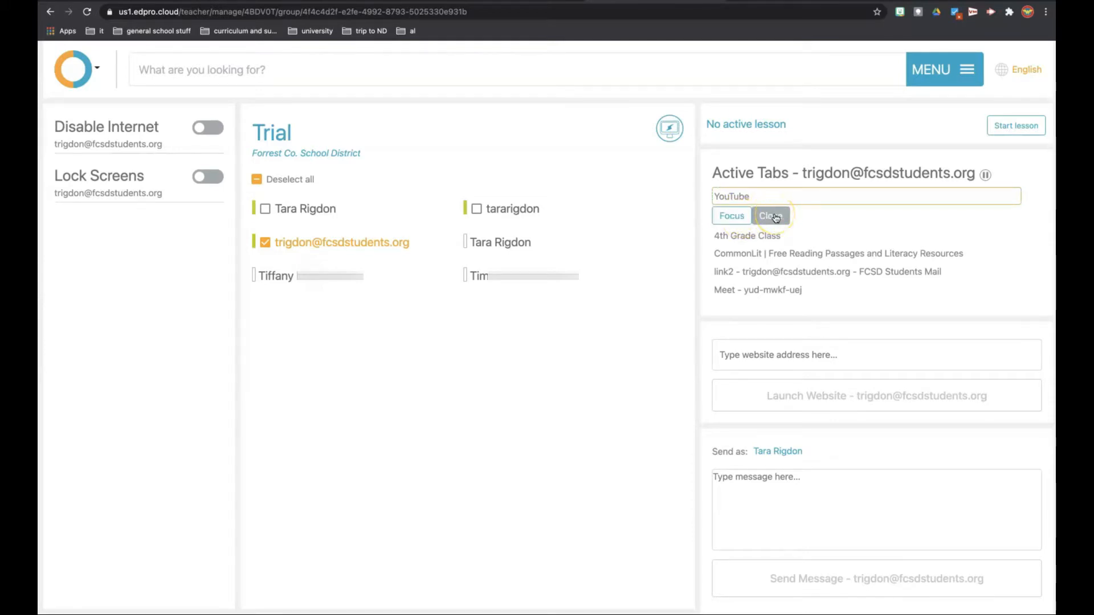
{"action": "left_click", "coordinate": [734, 218]}
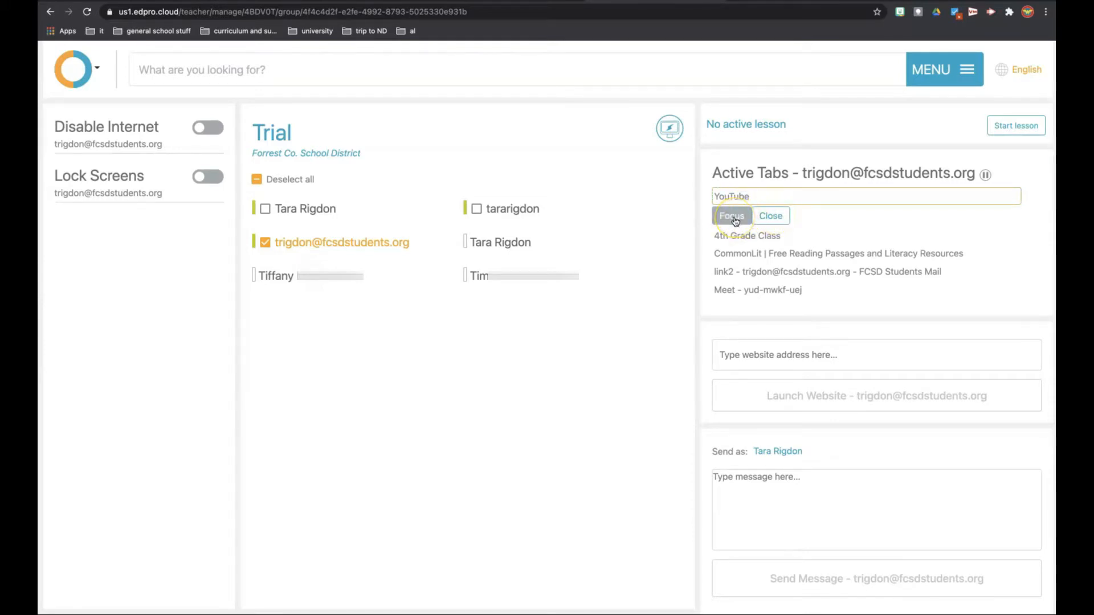
{"action": "left_click", "coordinate": [771, 216]}
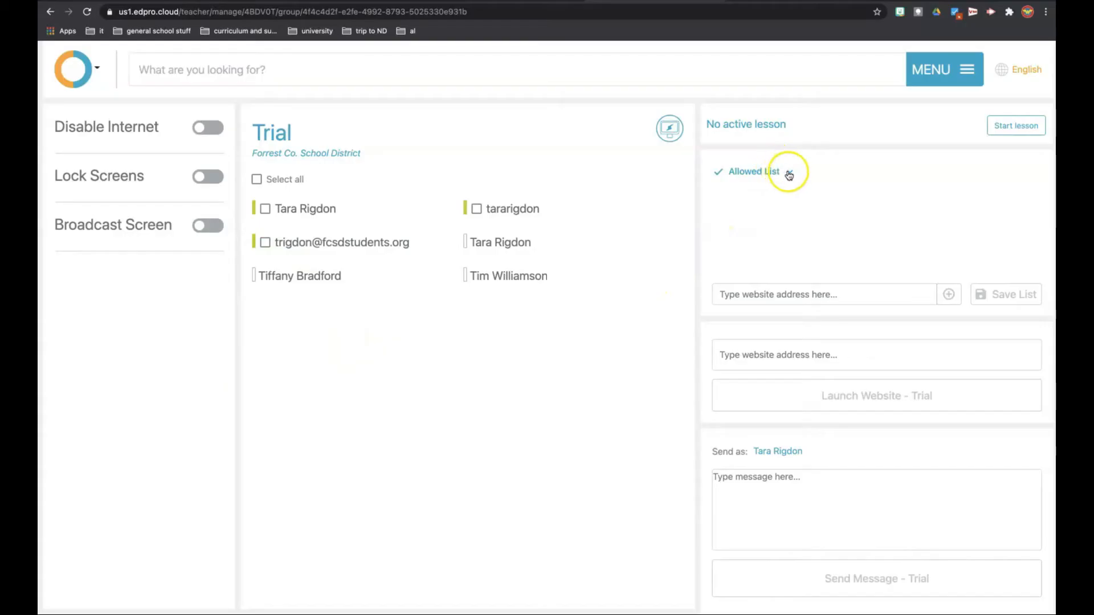
{"action": "left_click", "coordinate": [791, 172]}
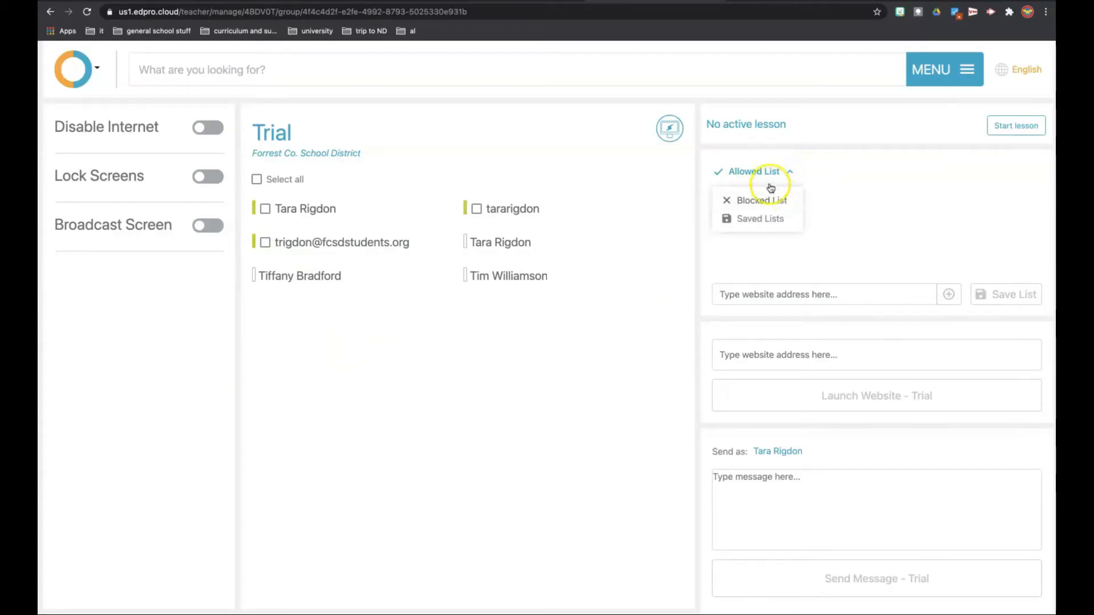
{"action": "left_click", "coordinate": [820, 174]}
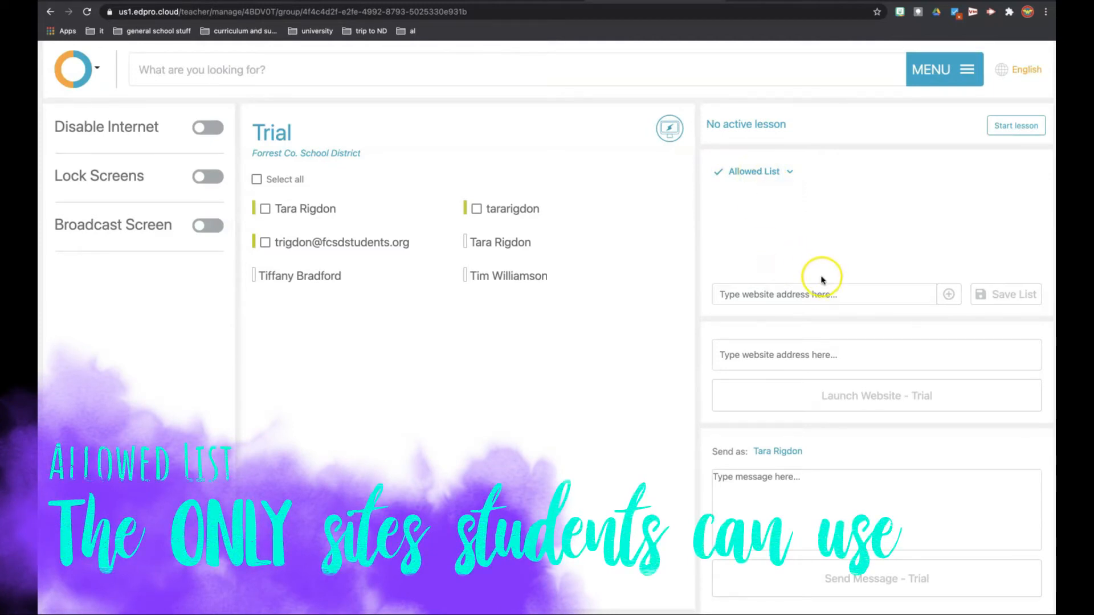
{"action": "left_click", "coordinate": [820, 291]}
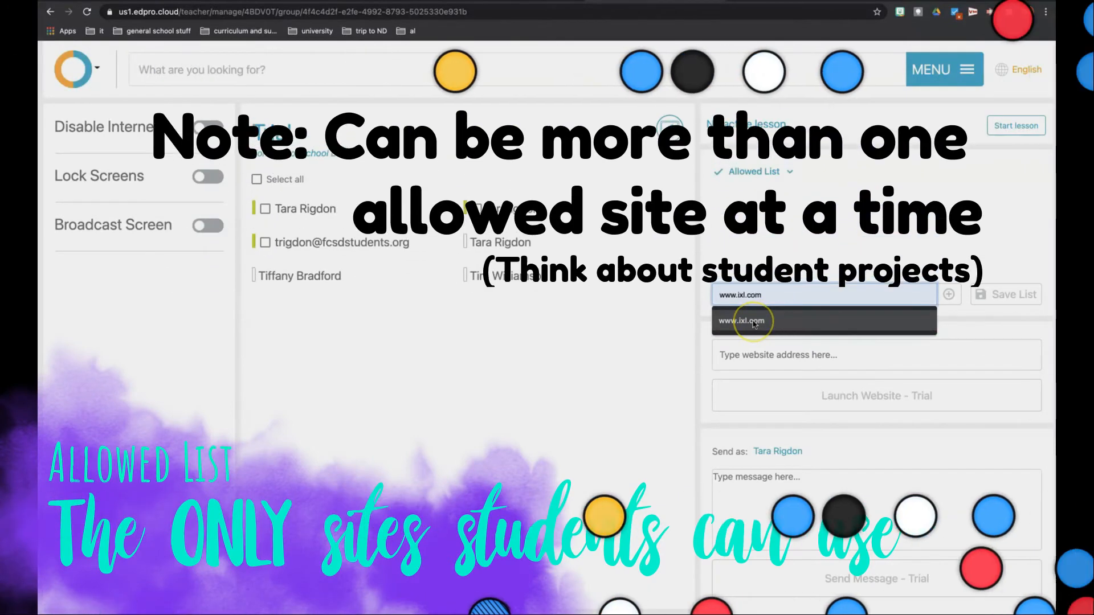
{"action": "left_click", "coordinate": [754, 322]}
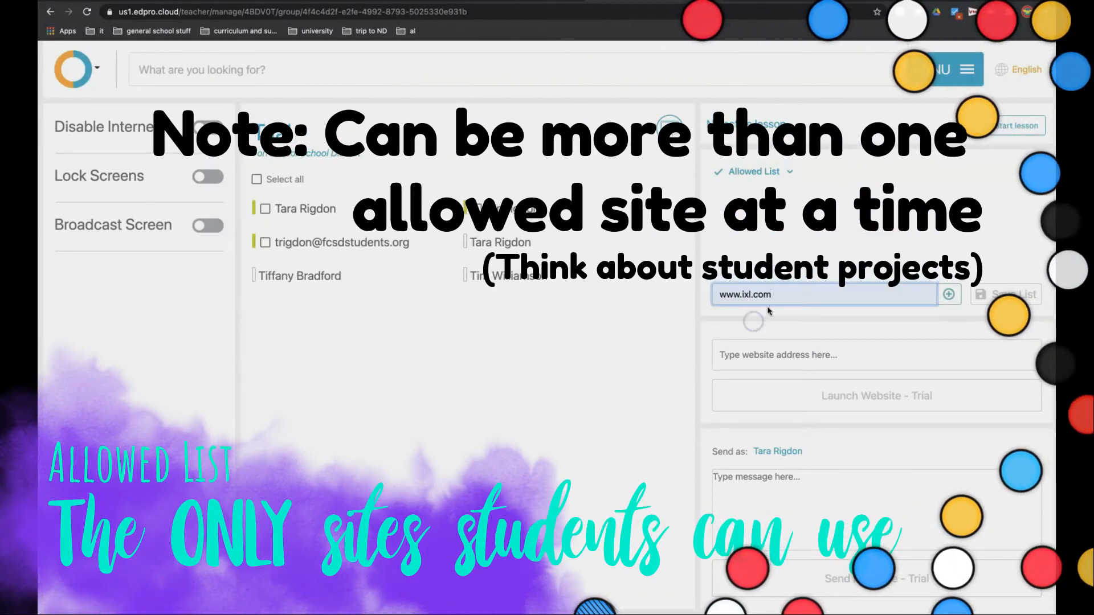
{"action": "left_click", "coordinate": [924, 289]}
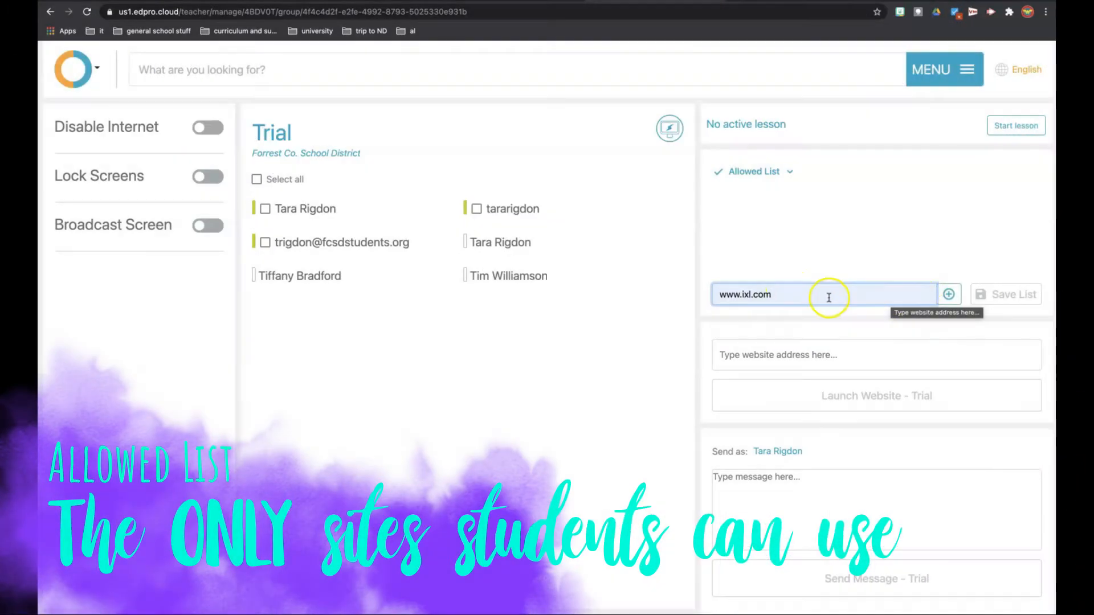
{"action": "key", "text": "Return"}
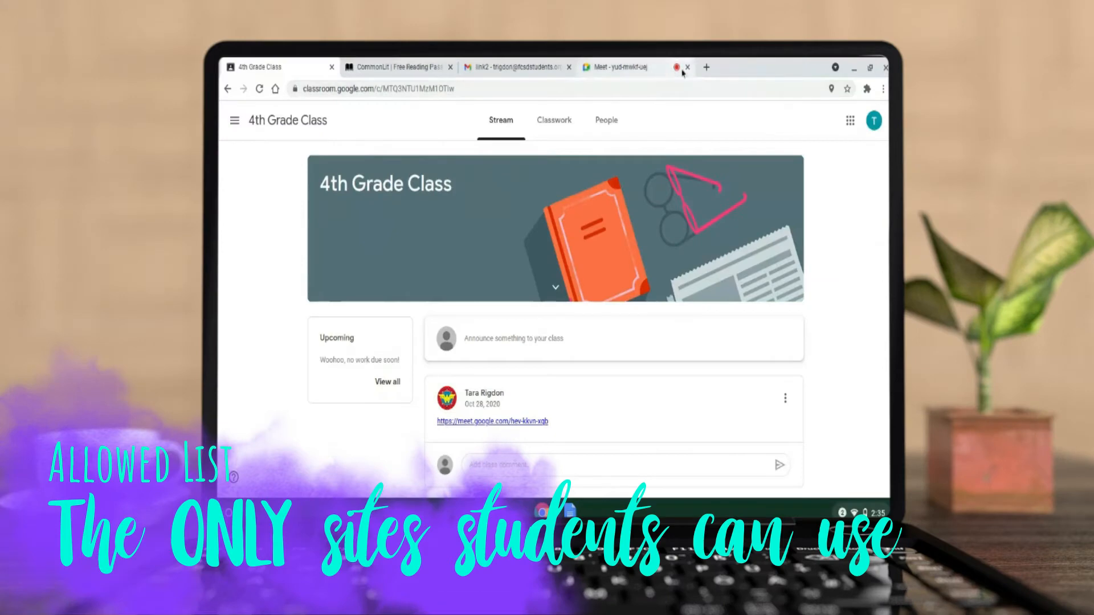
{"action": "left_click", "coordinate": [706, 67]}
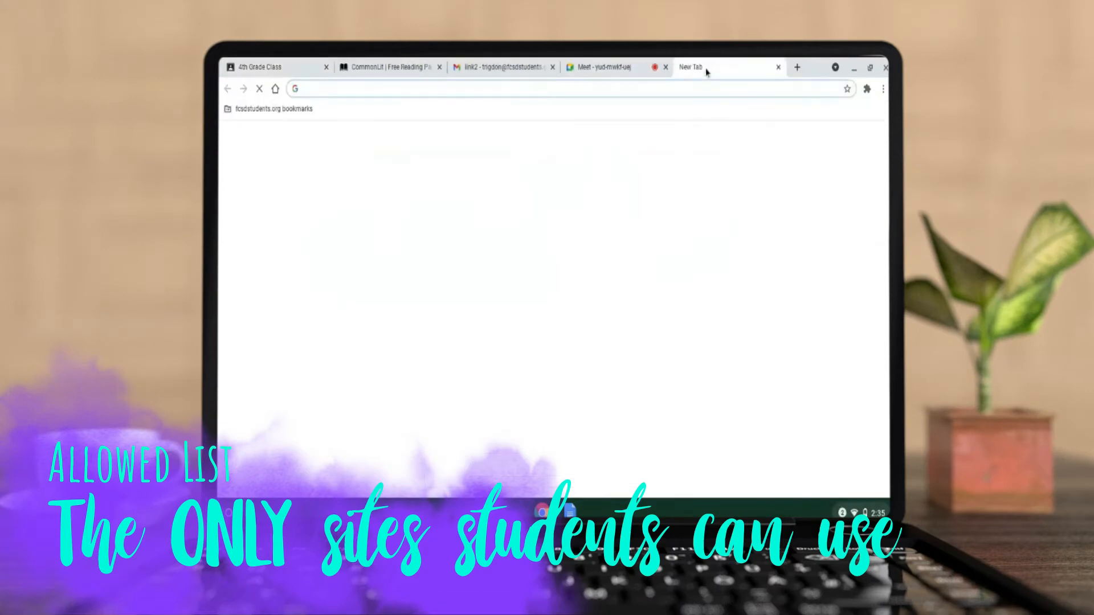
{"action": "type", "text": "you"}
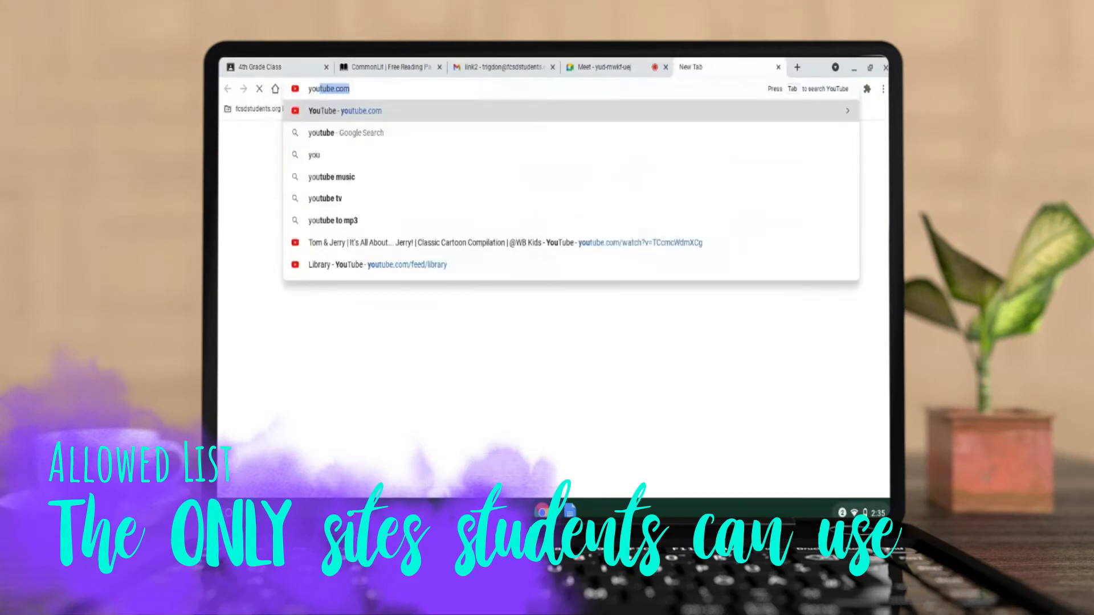
{"action": "key", "text": "Return"}
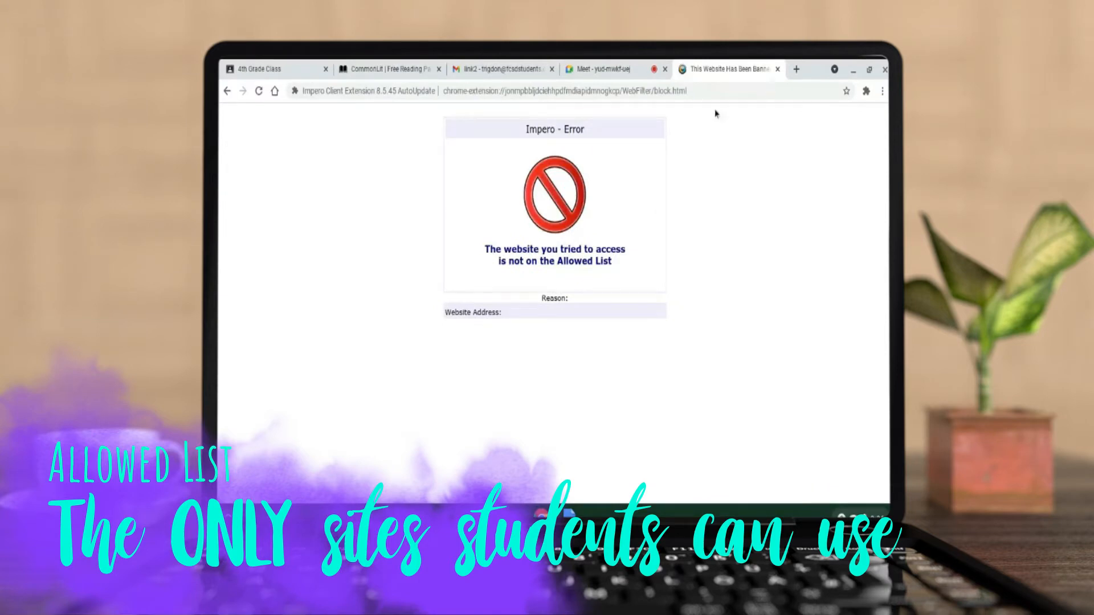
{"action": "left_click", "coordinate": [796, 70]}
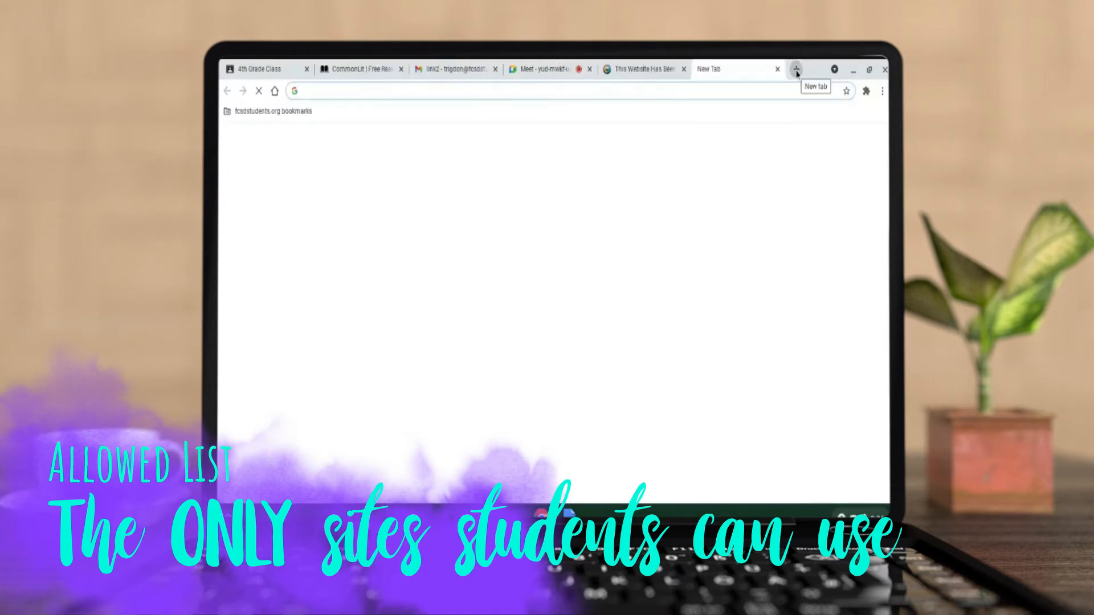
{"action": "type", "text": "www.ixl.com"}
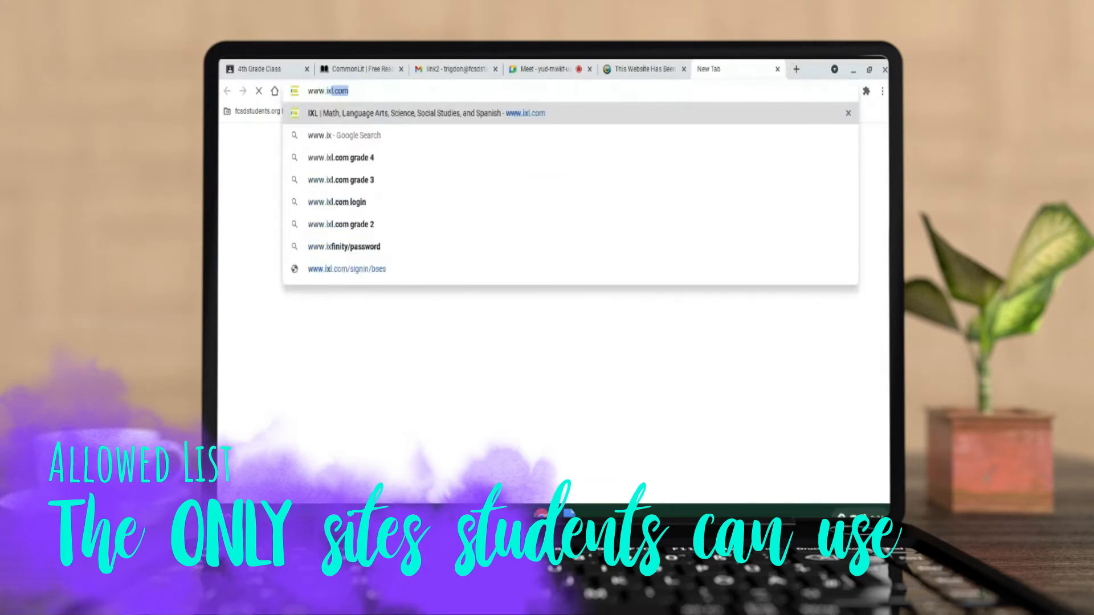
{"action": "key", "text": "Return"}
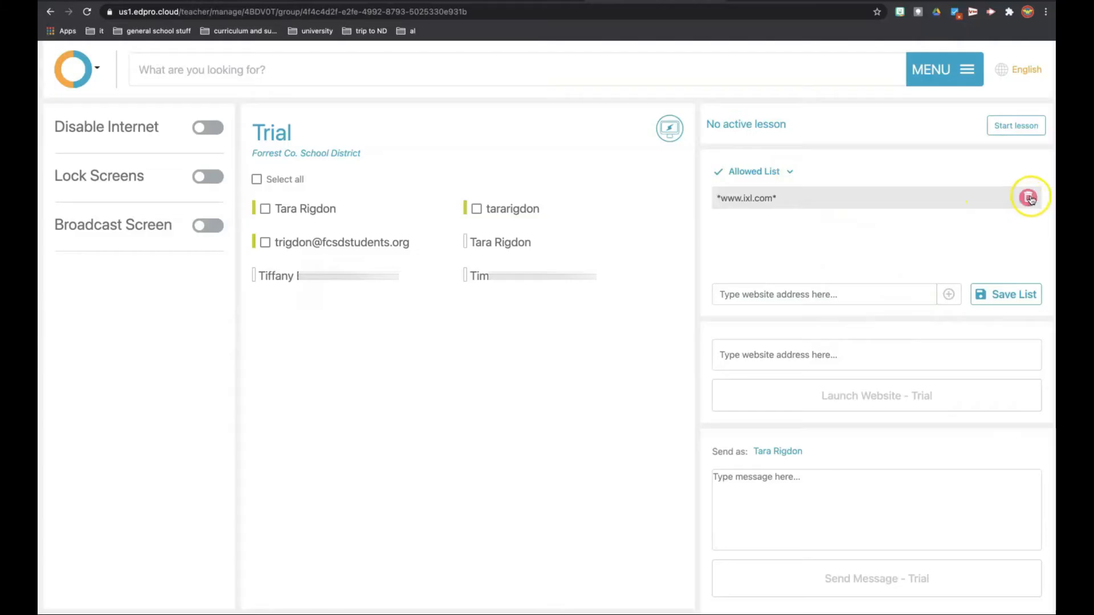
{"action": "left_click", "coordinate": [1027, 193]}
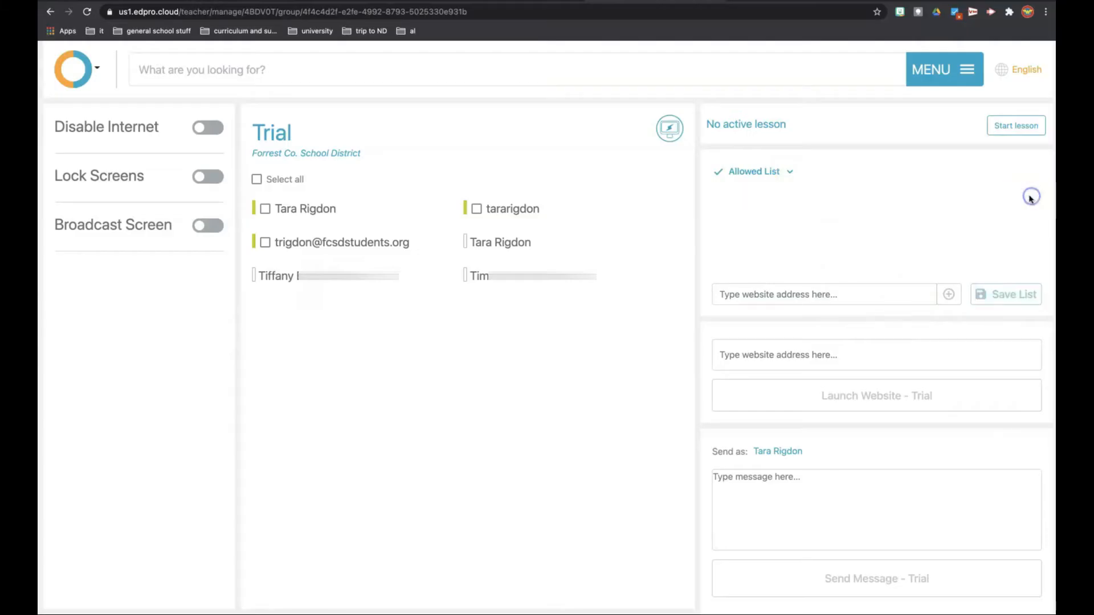
{"action": "left_click", "coordinate": [791, 173]}
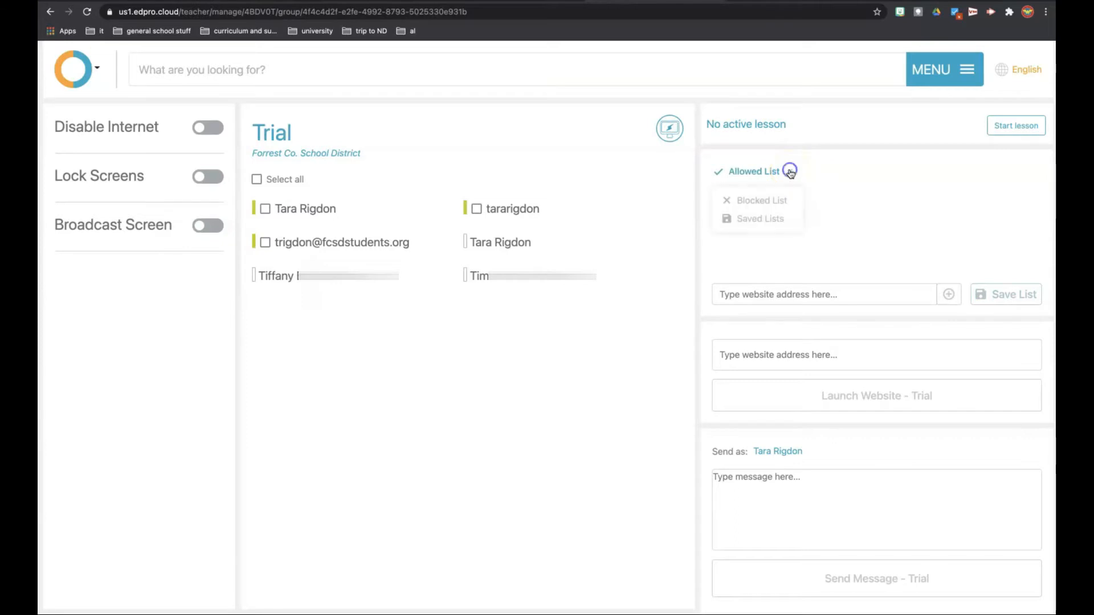
{"action": "left_click", "coordinate": [775, 201]}
{"action": "left_click", "coordinate": [811, 294]}
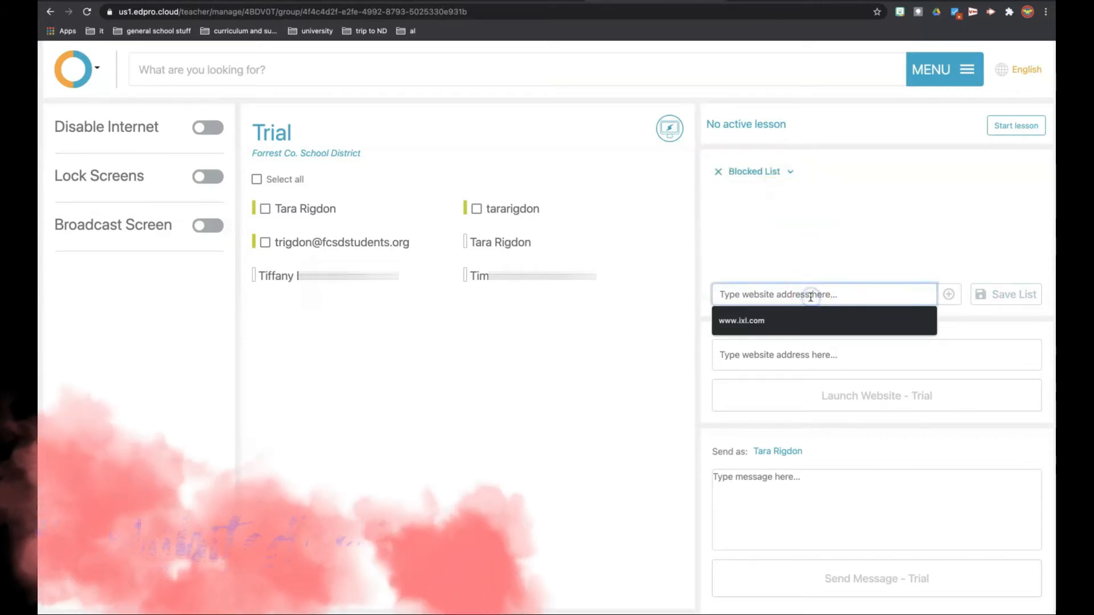
{"action": "type", "text": "yo"}
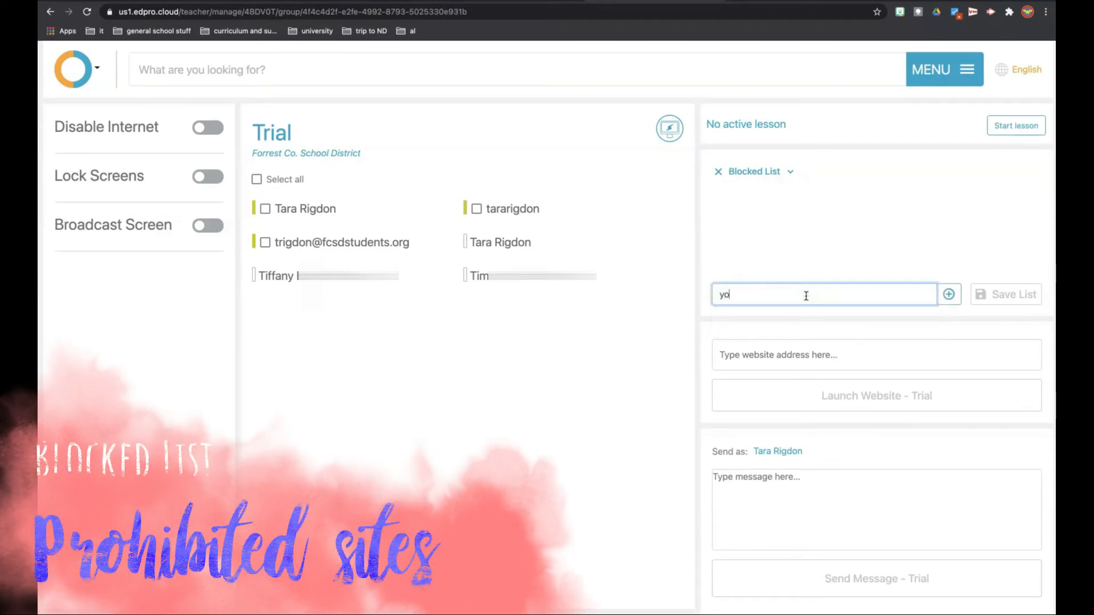
{"action": "type", "text": "utube"}
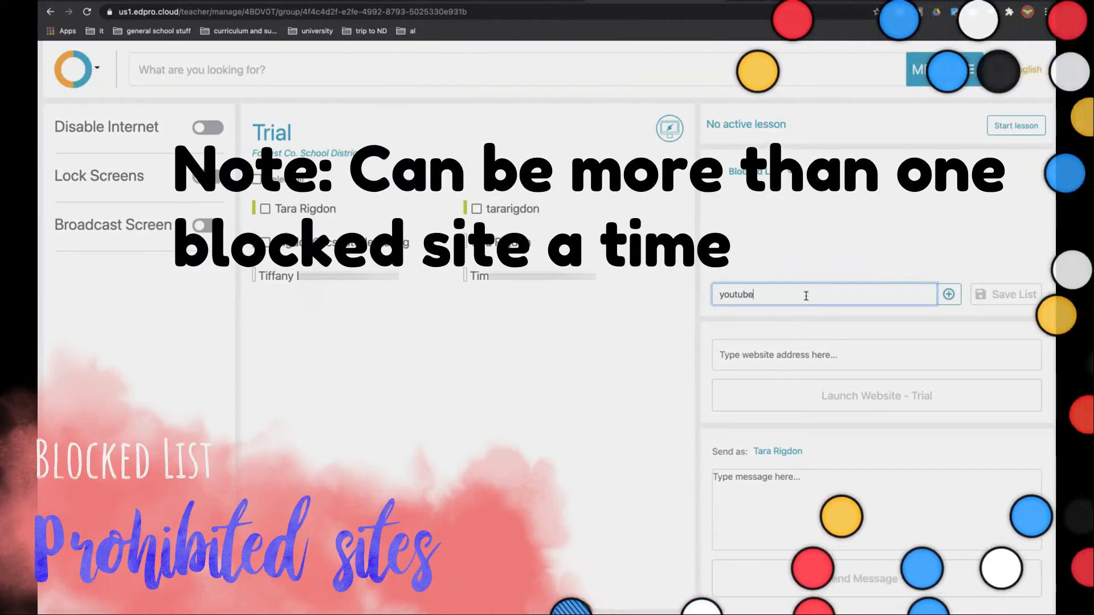
{"action": "key", "text": "Return"}
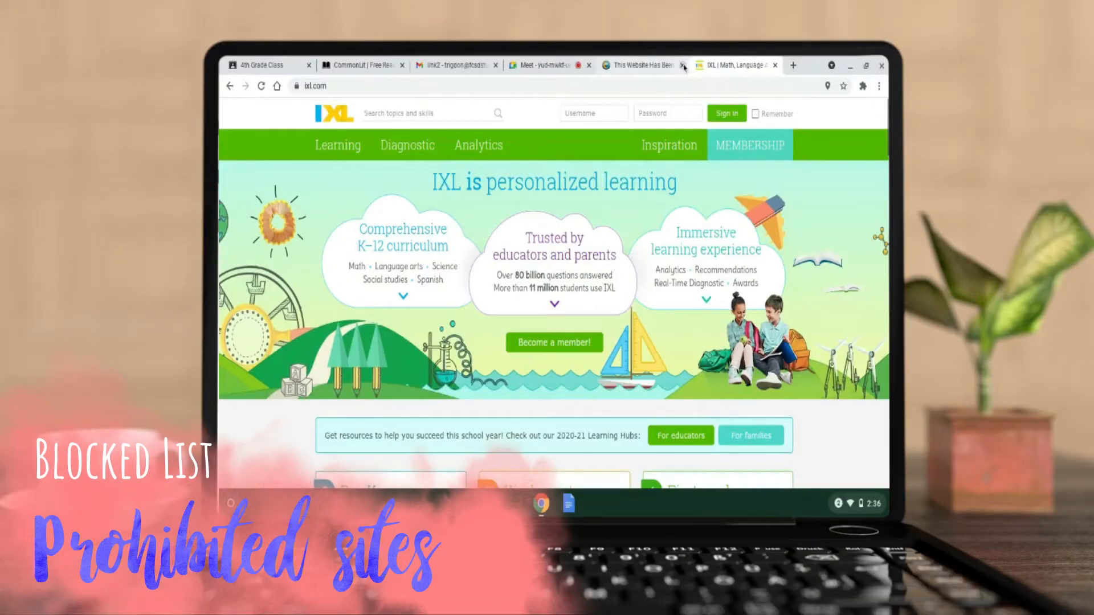
- On the student's Chromebook, close the banned-website tab and test the Blocked List by visiting youtube.com in a new tab
{"action": "left_click", "coordinate": [682, 65]}
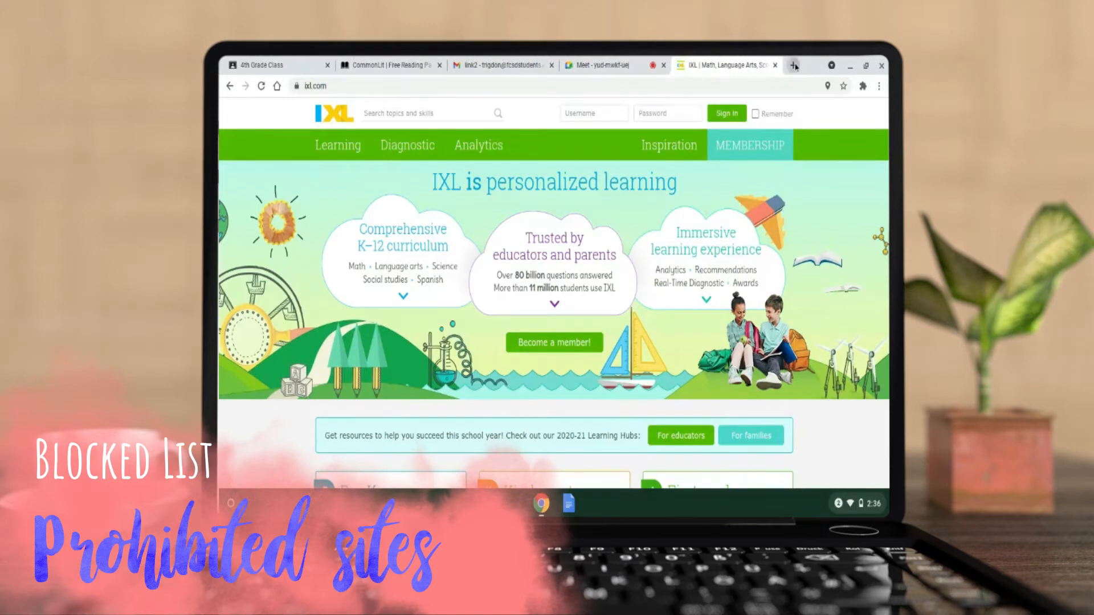
{"action": "left_click", "coordinate": [794, 66]}
{"action": "type", "text": "you"}
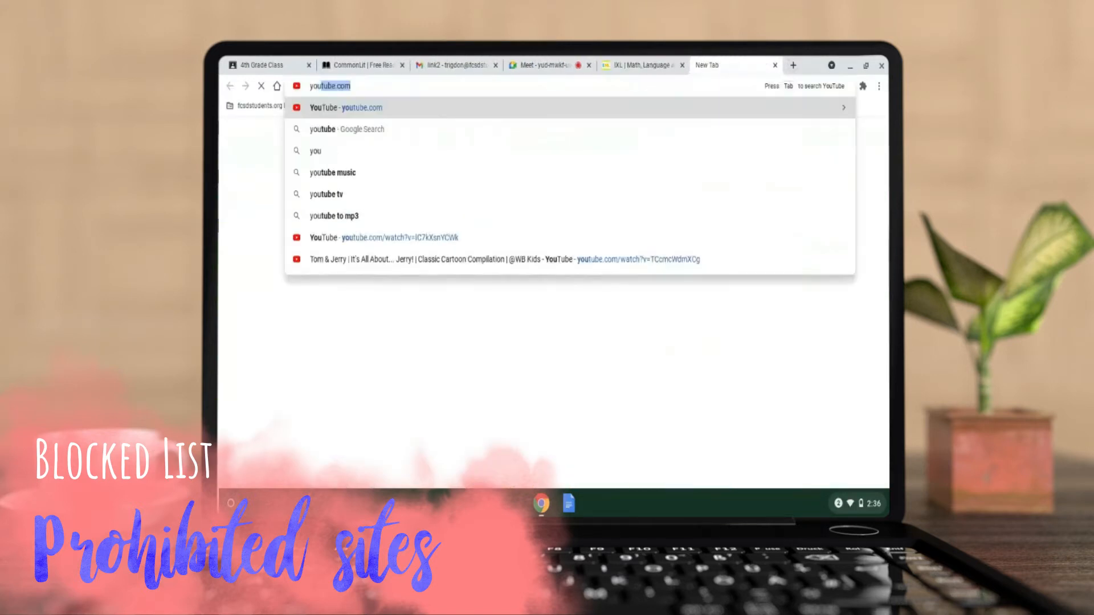
{"action": "key", "text": "Return"}
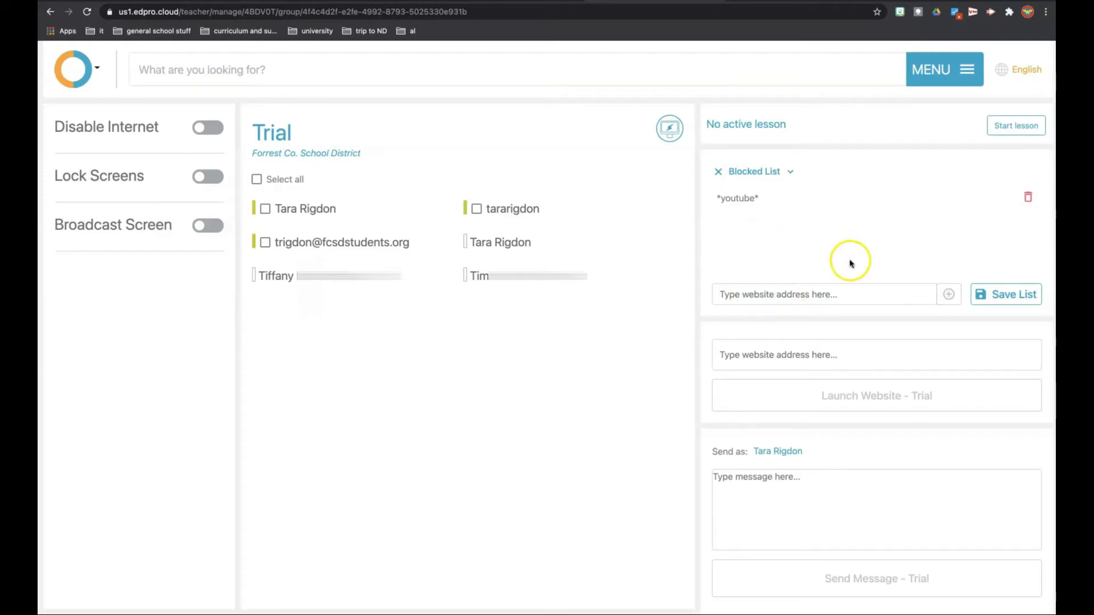
{"action": "left_click", "coordinate": [833, 359]}
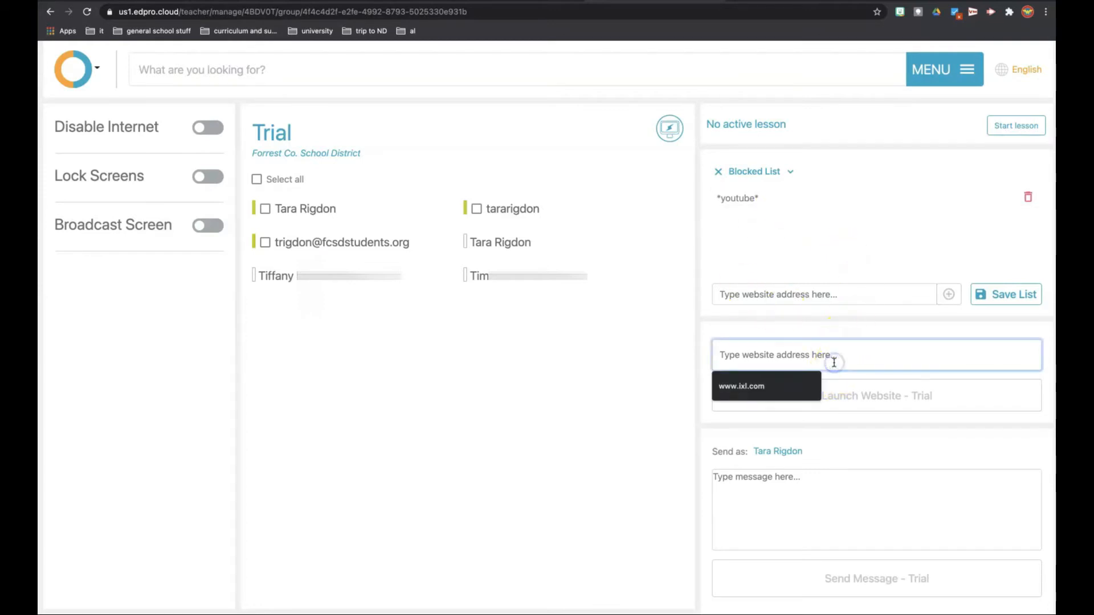
{"action": "type", "text": "www"}
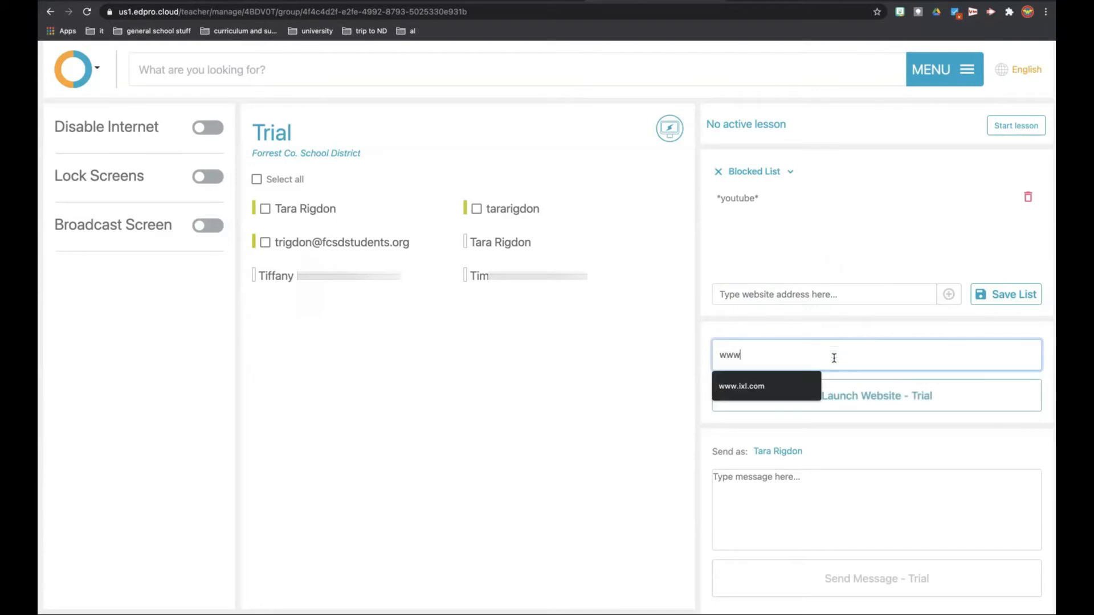
{"action": "type", "text": ".commonli"}
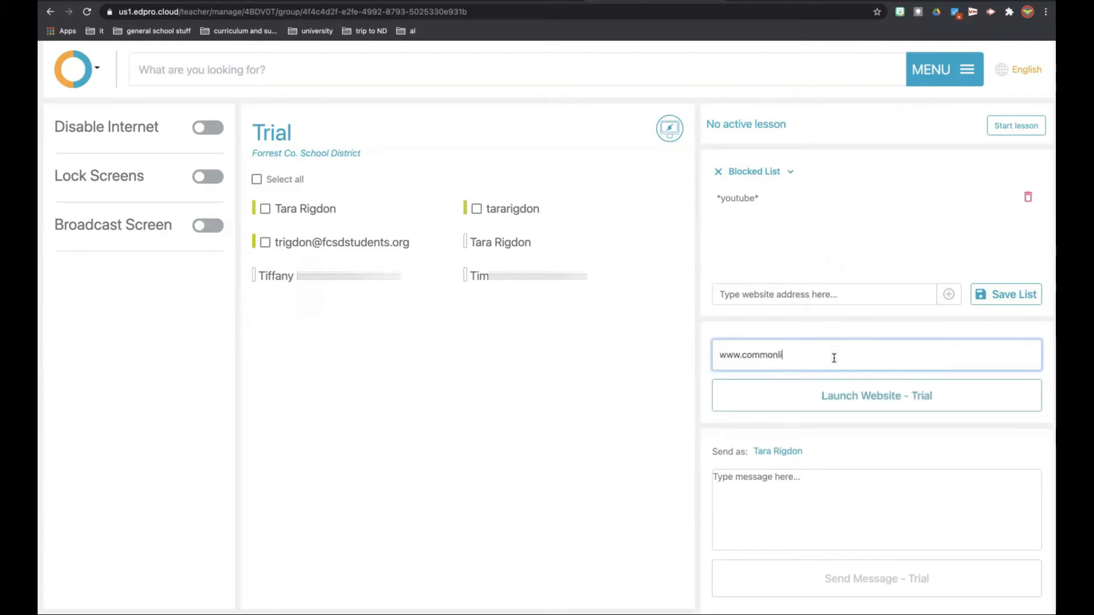
{"action": "type", "text": "t.org"}
{"action": "key", "text": "Return"}
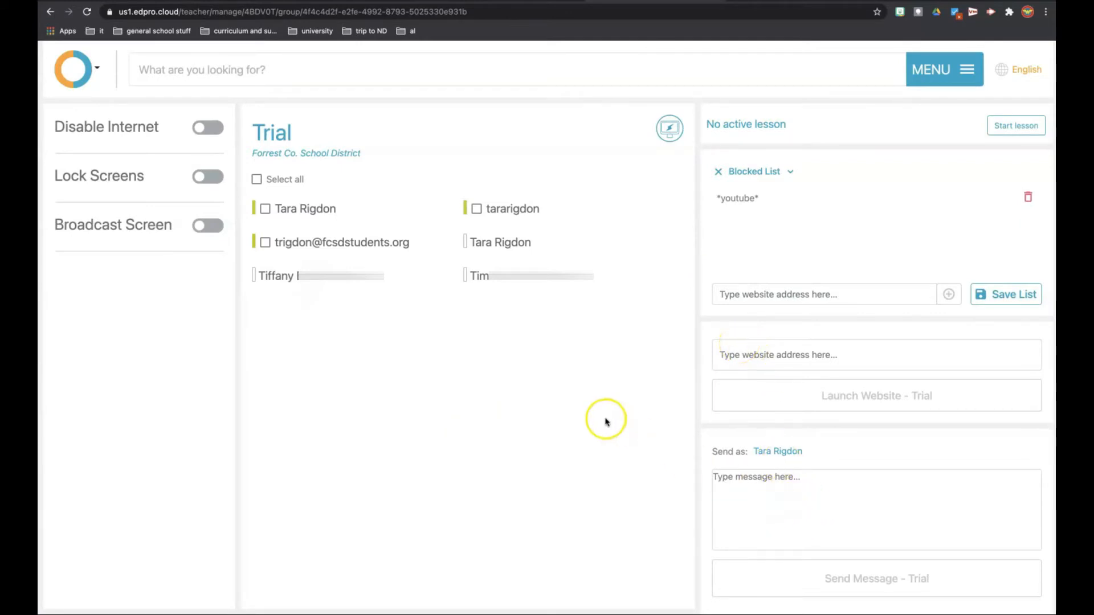
- Send the message "Hey...get busy!" to the student listed by e-mail address, and close the received message on the student's Chromebook
{"action": "left_click", "coordinate": [264, 241]}
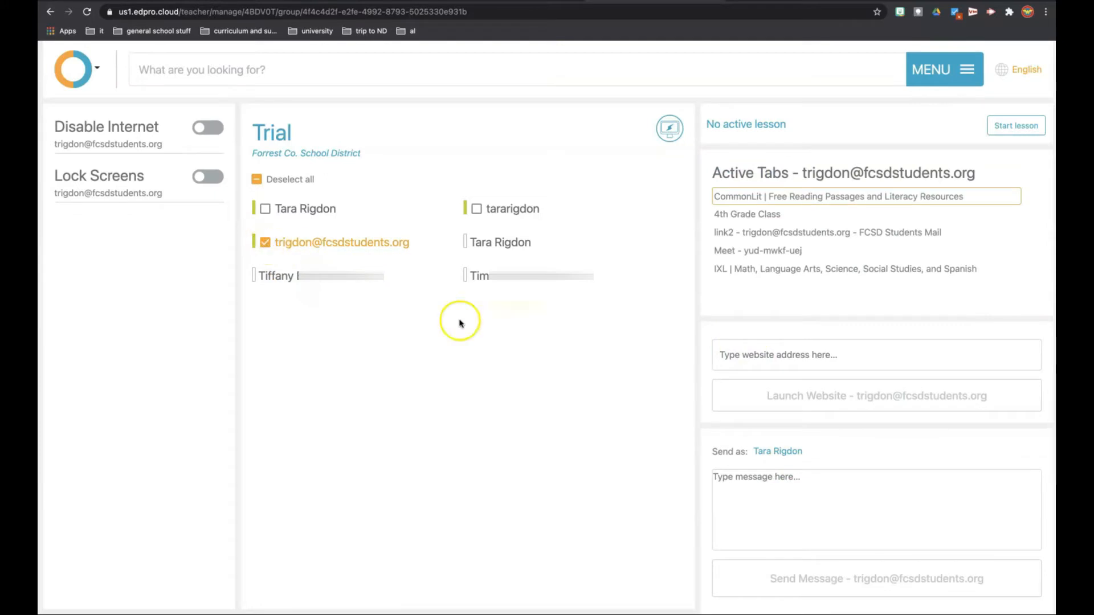
{"action": "left_click", "coordinate": [750, 489]}
{"action": "type", "text": "H"}
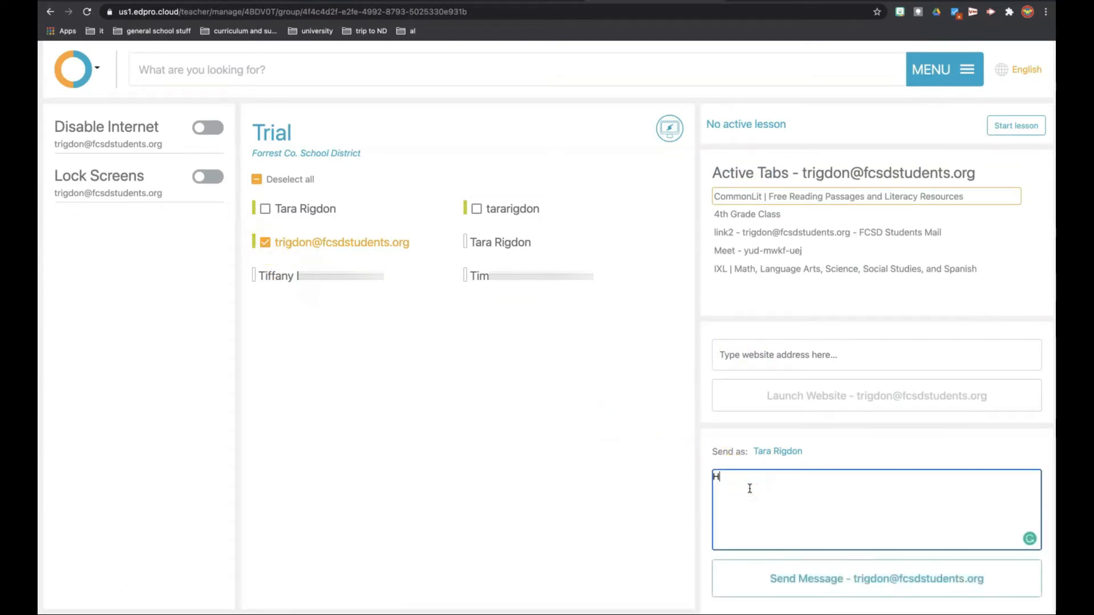
{"action": "type", "text": "ey...get busy!"}
{"action": "left_click", "coordinate": [847, 579]}
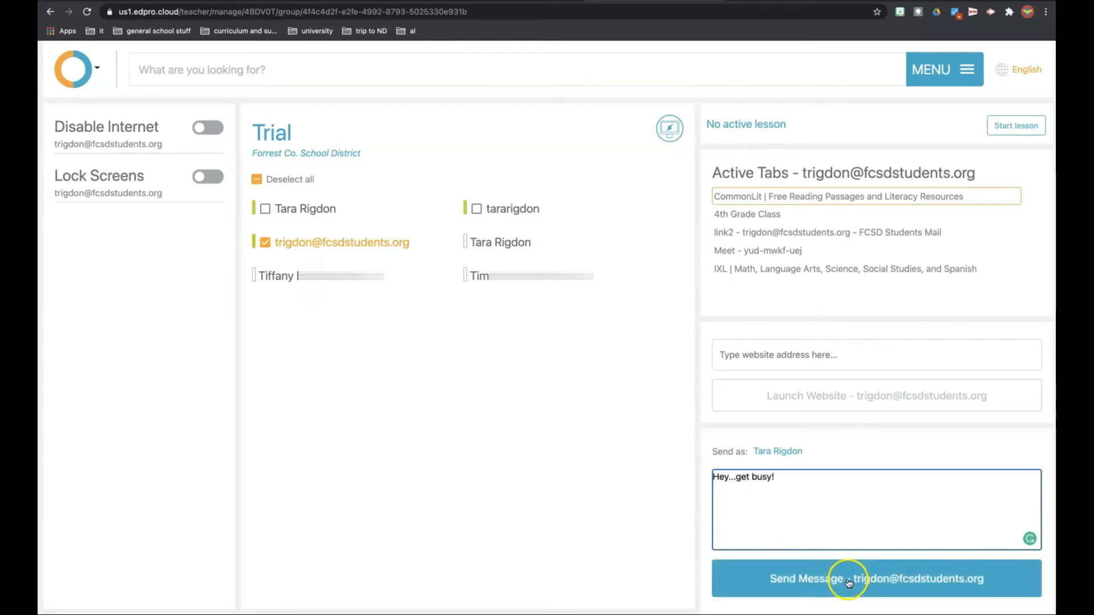
{"action": "left_click", "coordinate": [955, 476]}
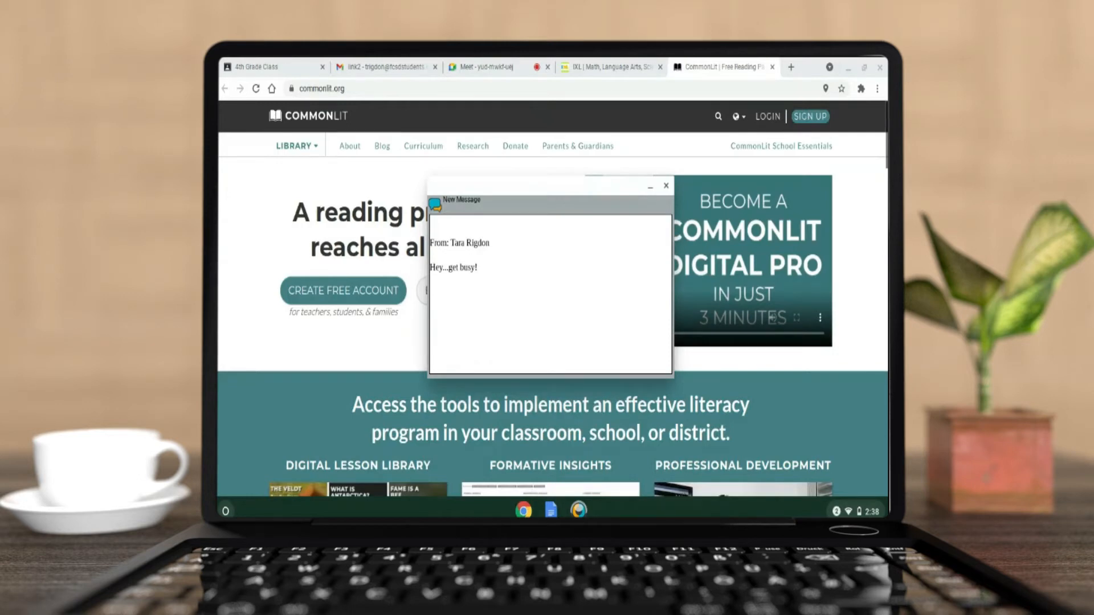
{"action": "left_click", "coordinate": [665, 188]}
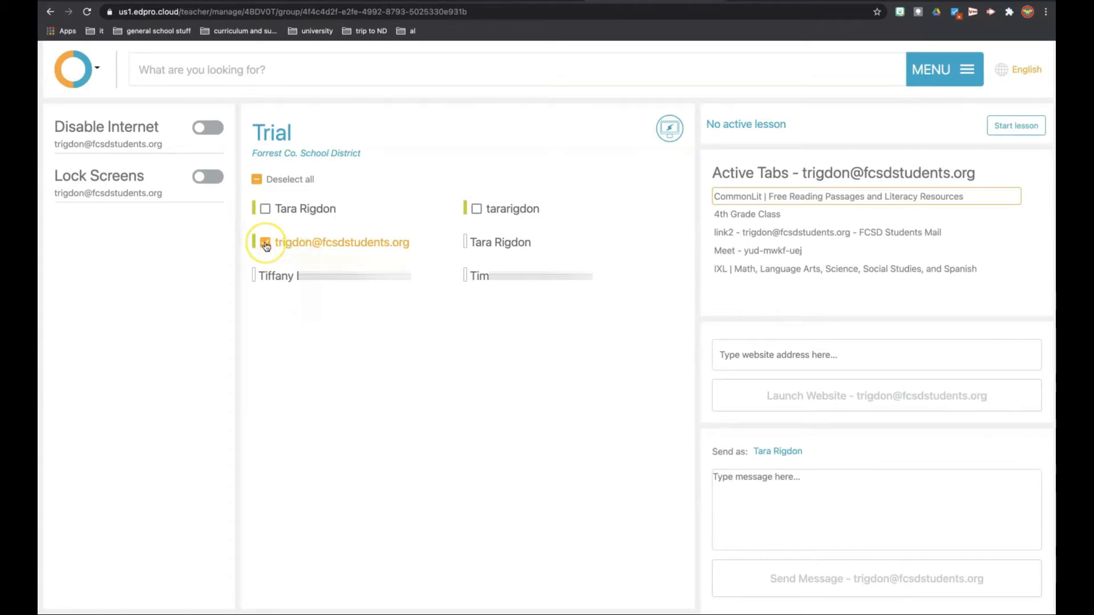
- In the Impero console, disable the selected student's Internet, test it with a new tab on the Chromebook, and re-enable it
{"action": "left_click", "coordinate": [210, 130]}
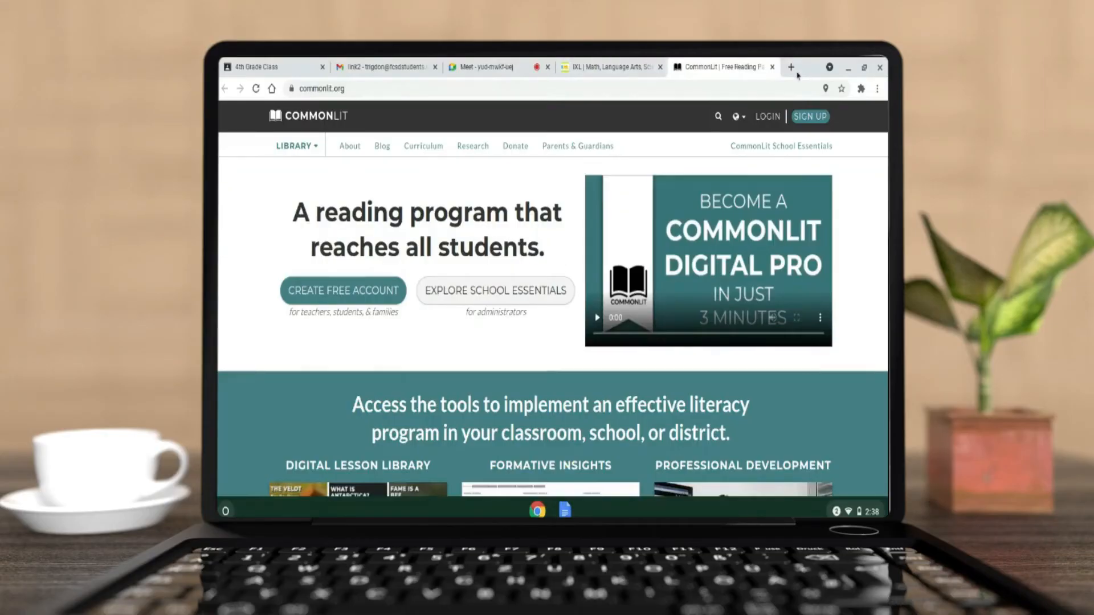
{"action": "left_click", "coordinate": [791, 68]}
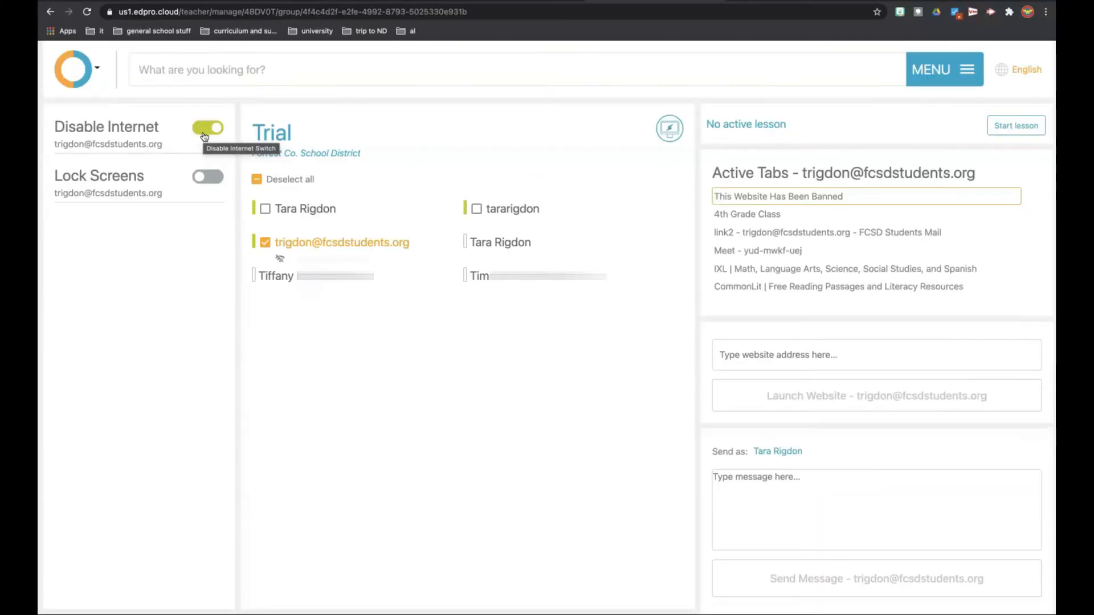
{"action": "left_click", "coordinate": [205, 131]}
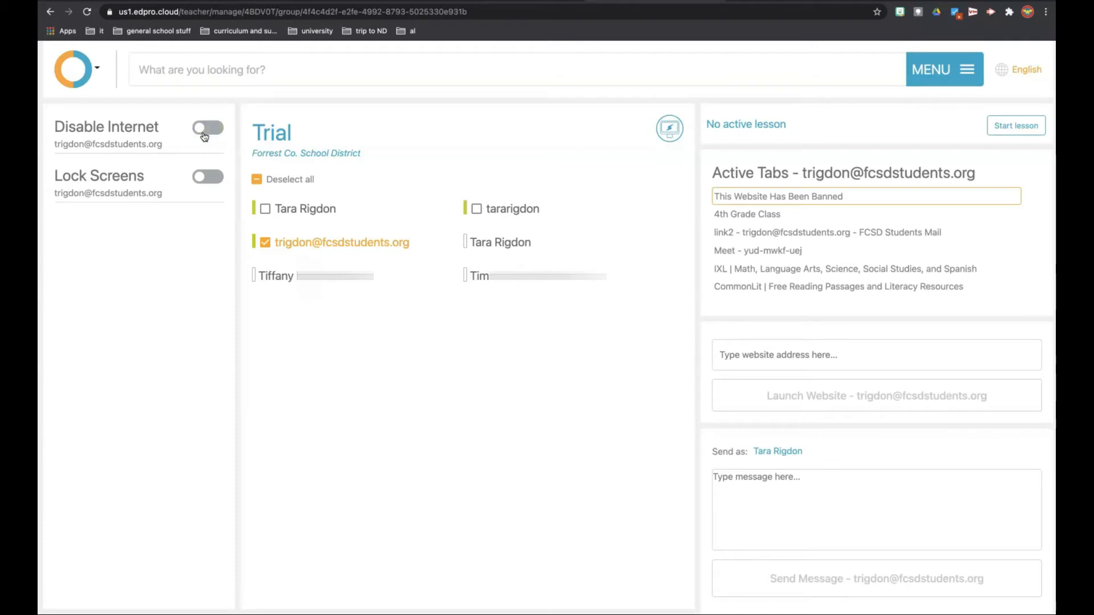
- Lock and unlock the selected student's screen, and clear the student selection in the Trial group
{"action": "left_click", "coordinate": [216, 178]}
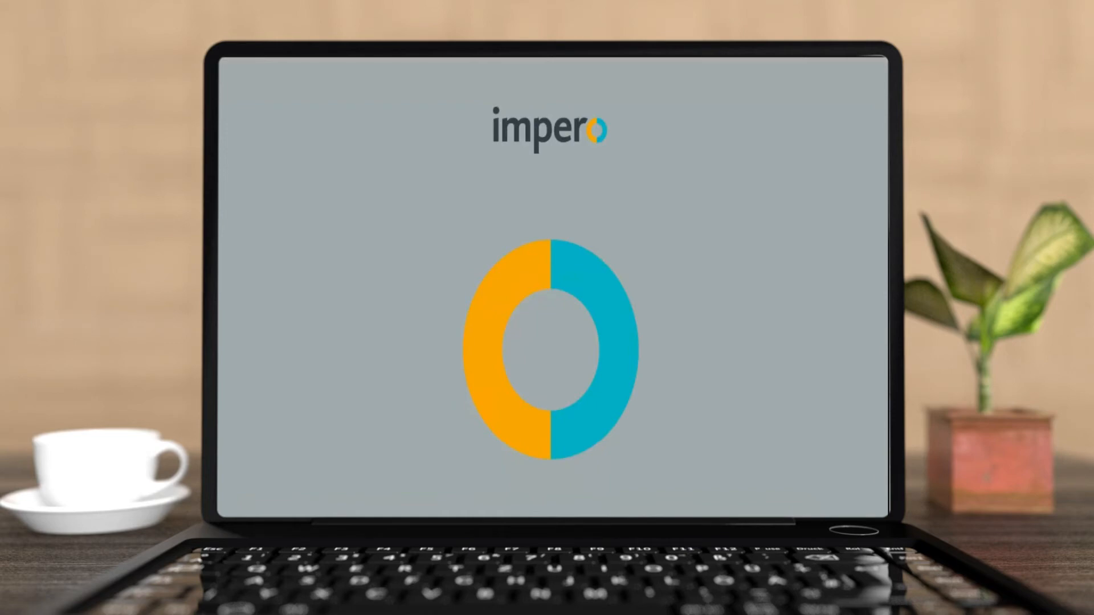
{"action": "left_click", "coordinate": [201, 180]}
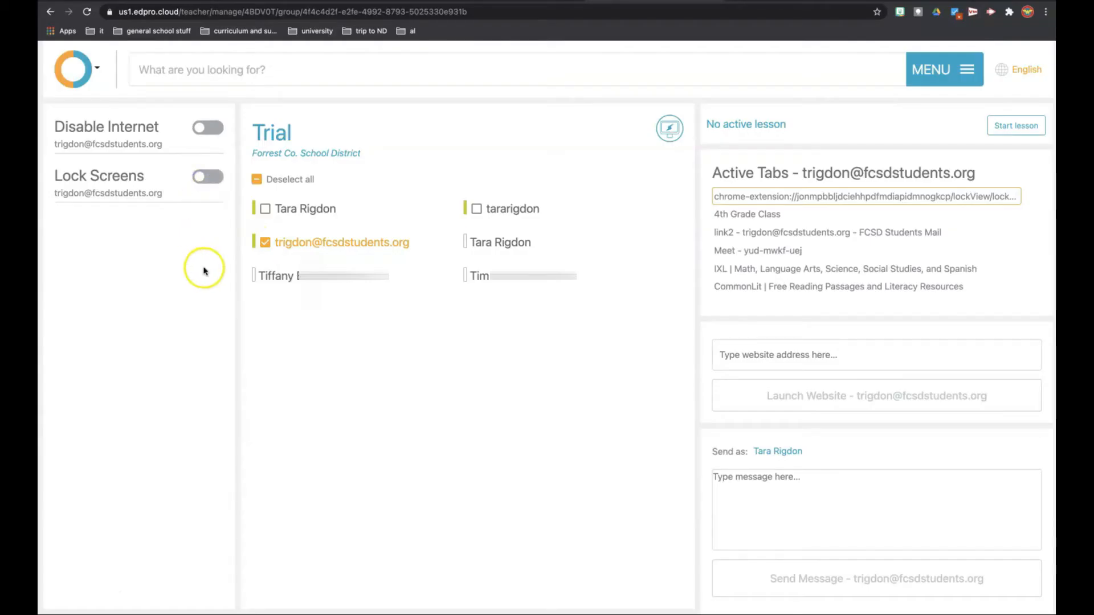
{"action": "left_click", "coordinate": [264, 243]}
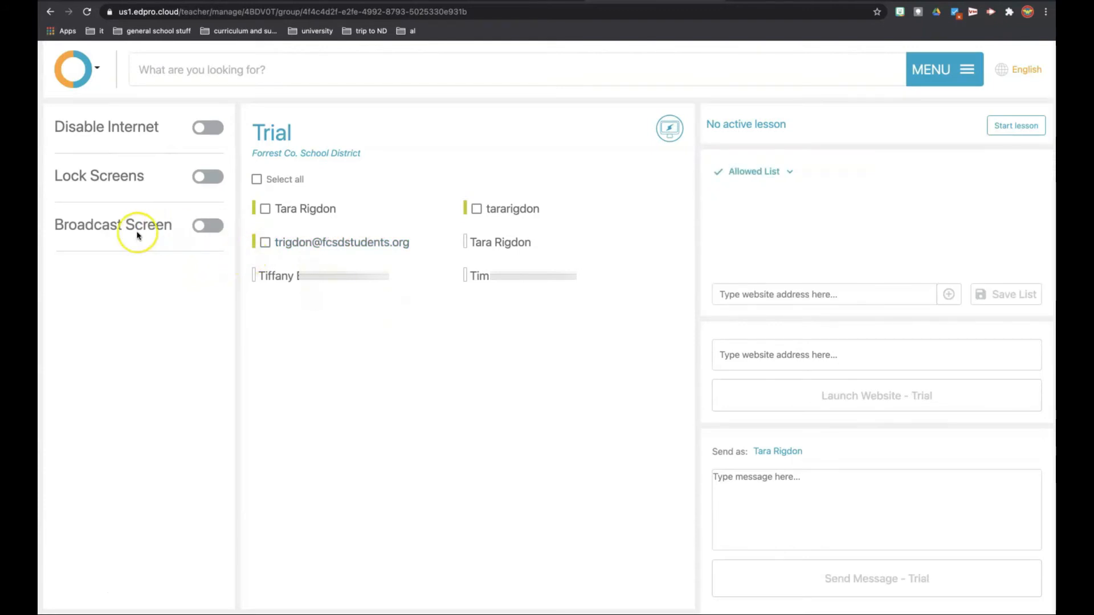
- Select and deselect individual online students to compare their available controls with those for the whole Trial group
{"action": "left_click", "coordinate": [265, 209]}
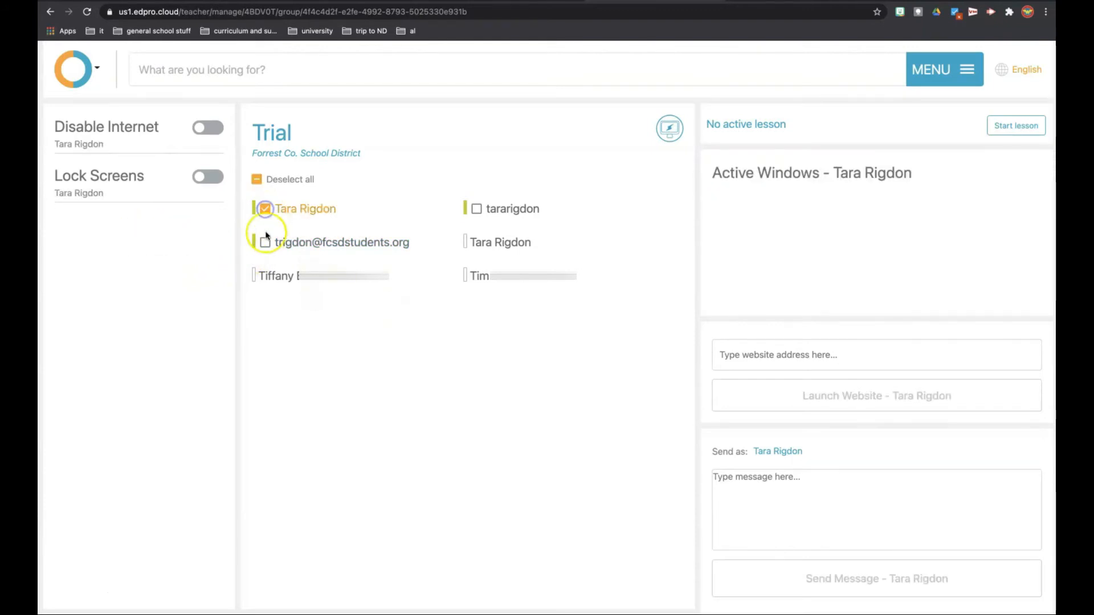
{"action": "left_click", "coordinate": [266, 243]}
{"action": "left_click", "coordinate": [266, 242]}
{"action": "left_click", "coordinate": [265, 208]}
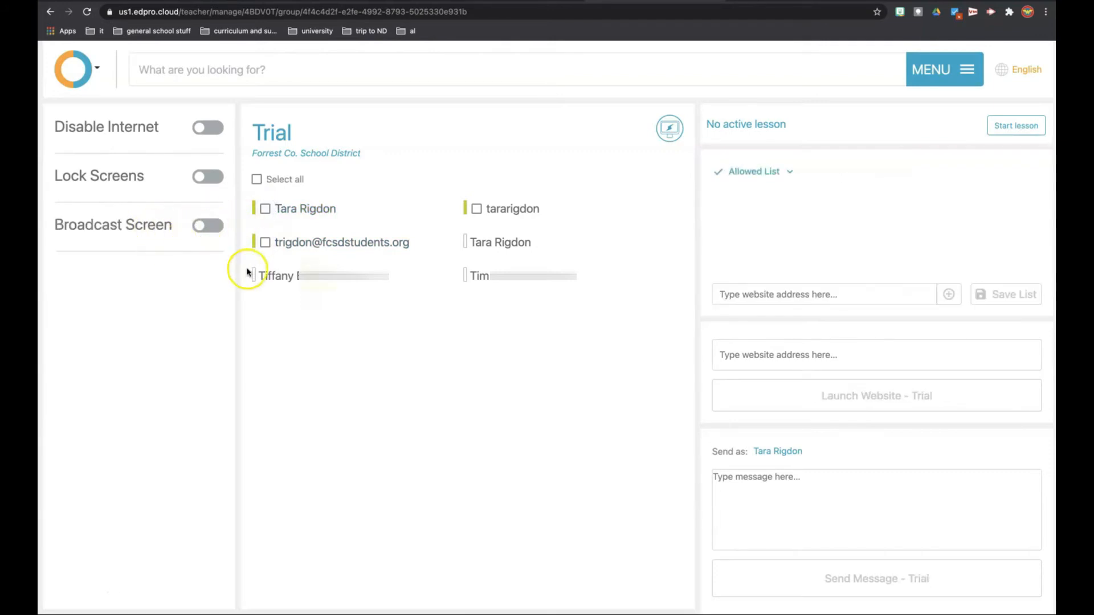
- Broadcast Screen 3 to the whole Trial group and end the broadcast
{"action": "left_click", "coordinate": [205, 228]}
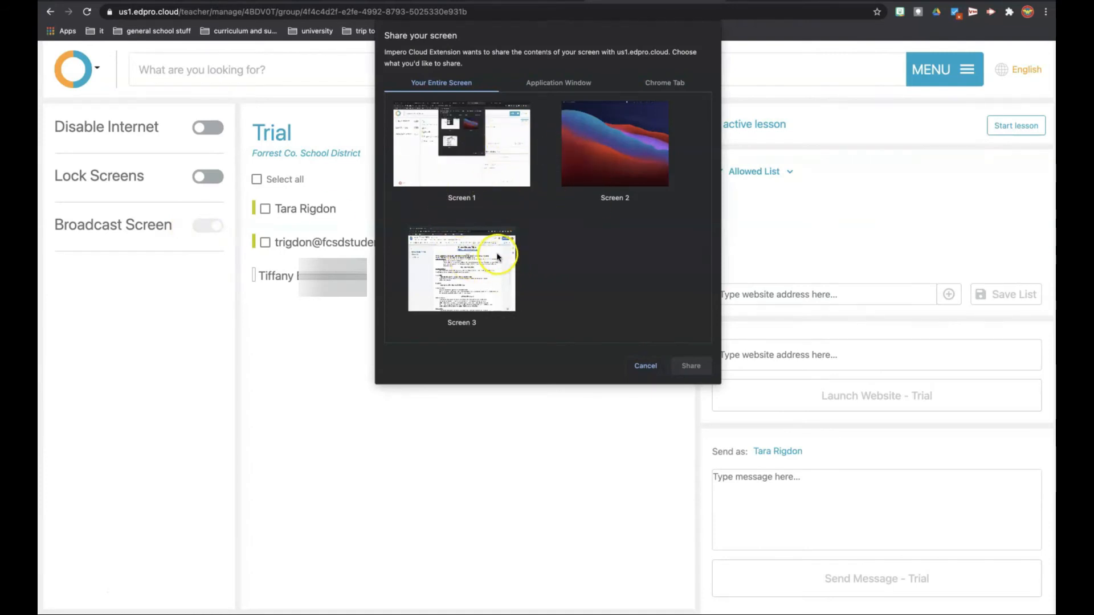
{"action": "left_click", "coordinate": [485, 260]}
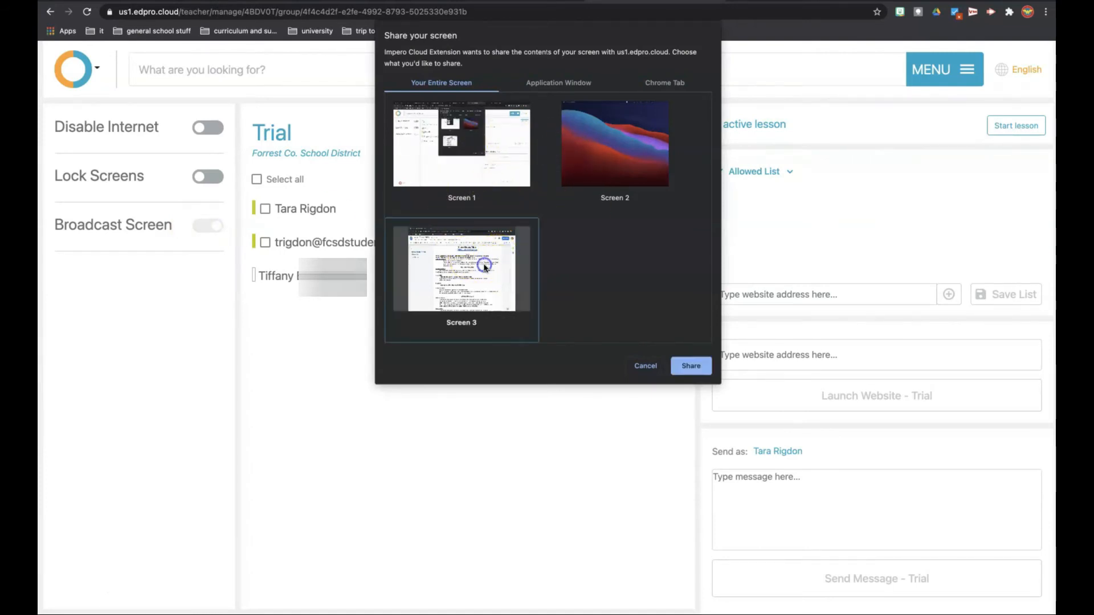
{"action": "left_click", "coordinate": [691, 365]}
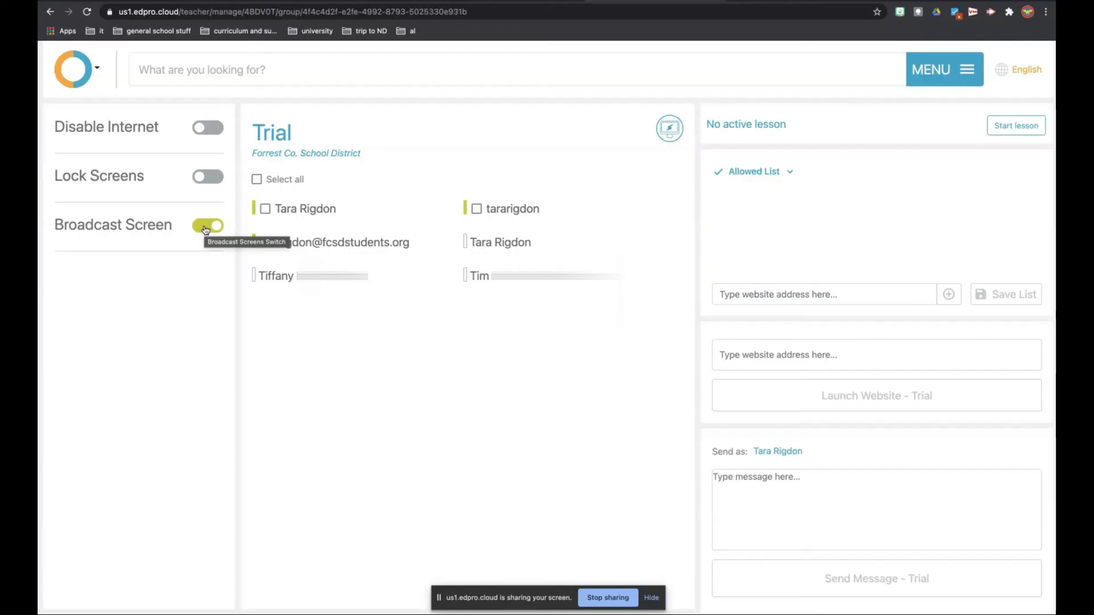
{"action": "left_click", "coordinate": [206, 228]}
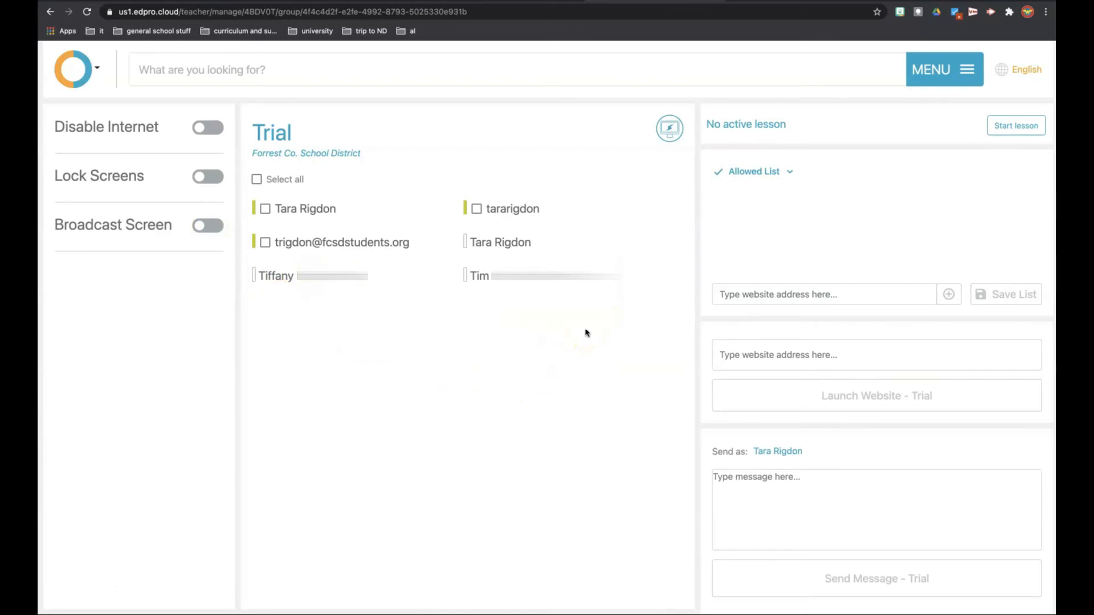
- Open Live View for the Trial group
{"action": "left_click", "coordinate": [671, 136]}
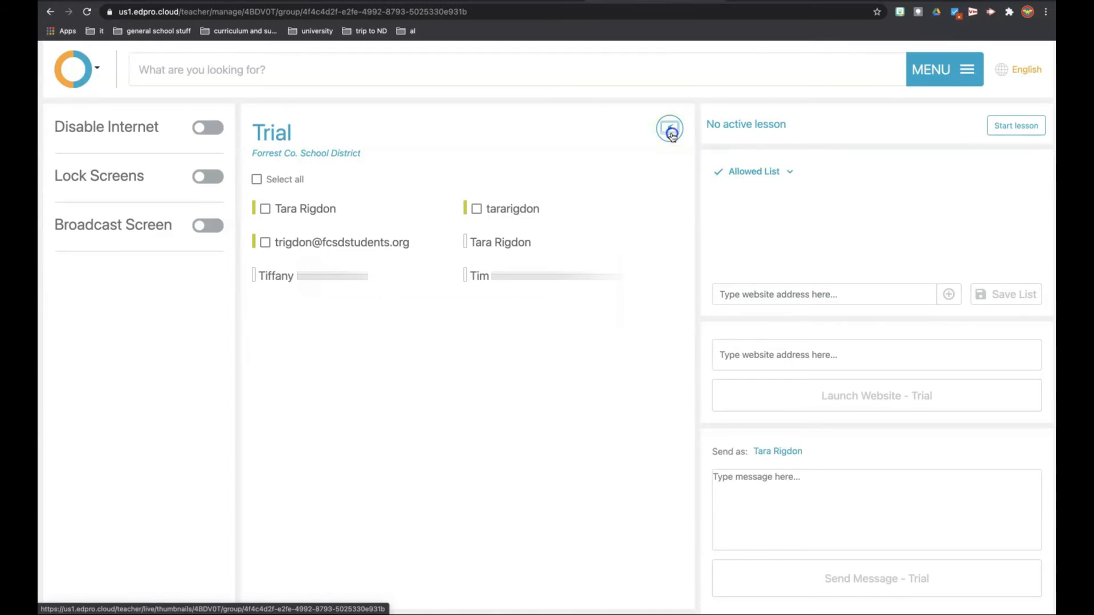